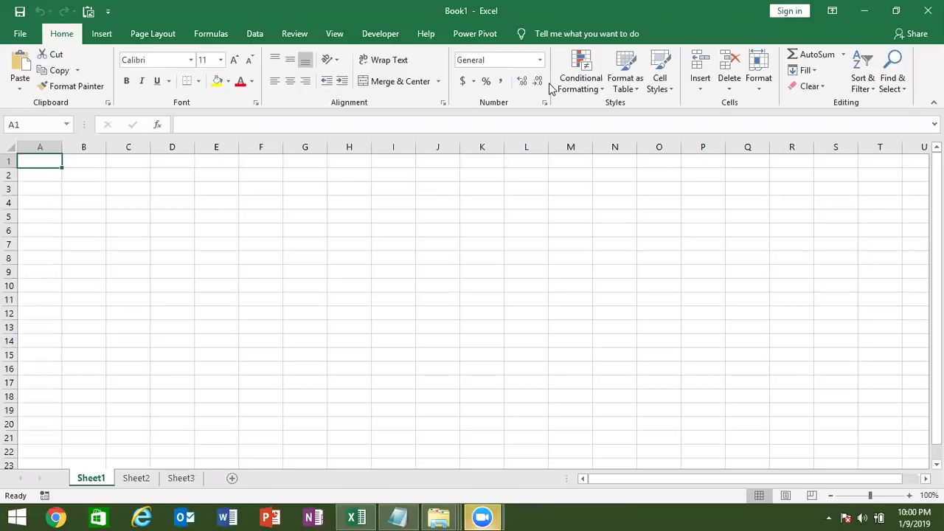
Enter 20 in A2 and 30 in B2
key(Down)
key(Down)
key(Up)
key(Right)
key(Left)
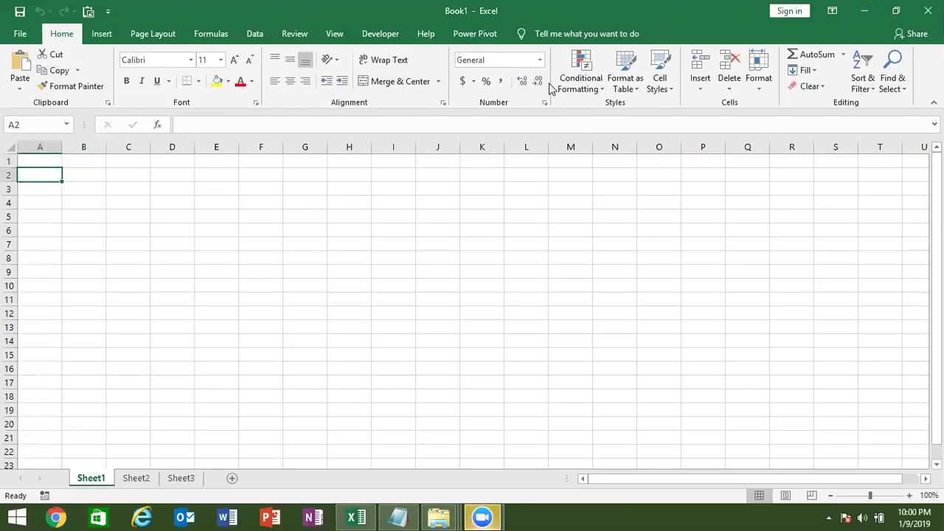
text(20)
key(Tab)
text(30)
key(Tab)
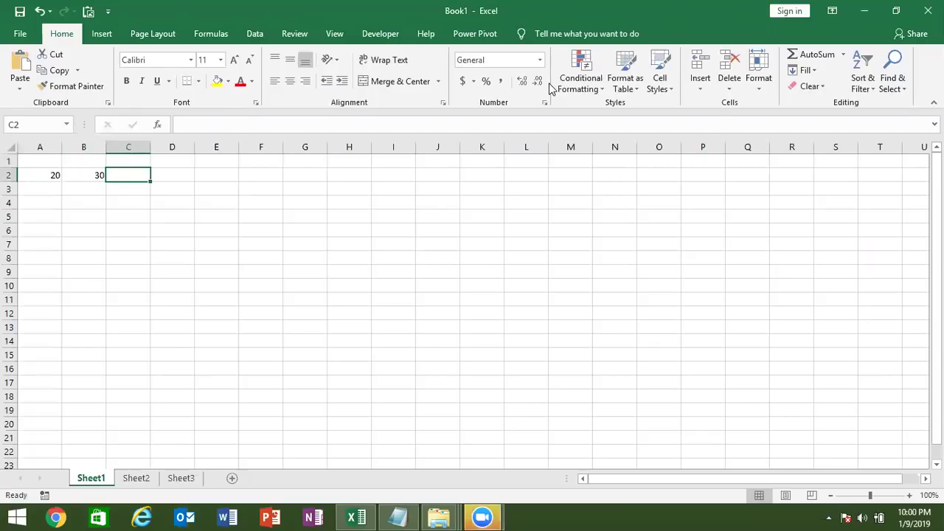
text(=sum)
Total A2 and B2 in C2 with =SUM(A2:B2), giving 50
key(Tab)
key(Left)
key(Left)
key(shift+Right)
key(Return)
key(Up)
key(Right)
Enter =A2+B2 in D2, which also returns 50
text(=)
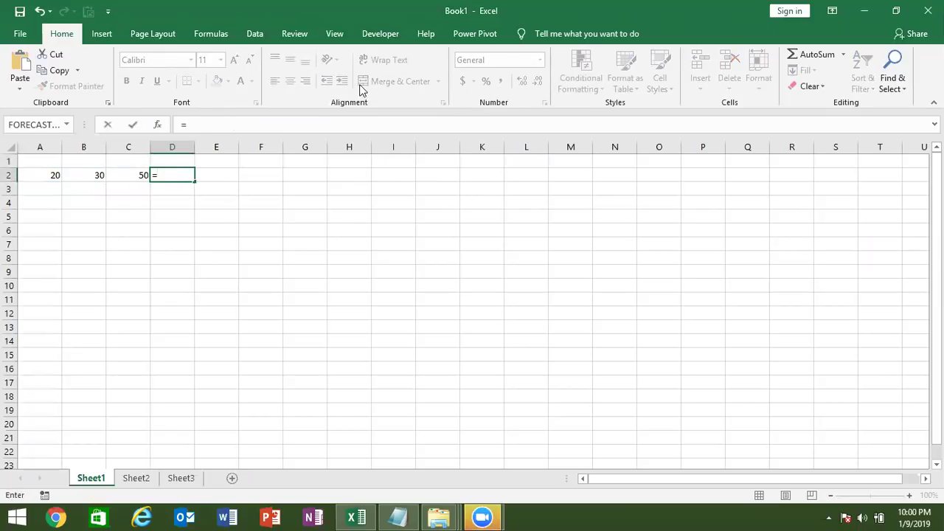
click(43, 179)
text(+)
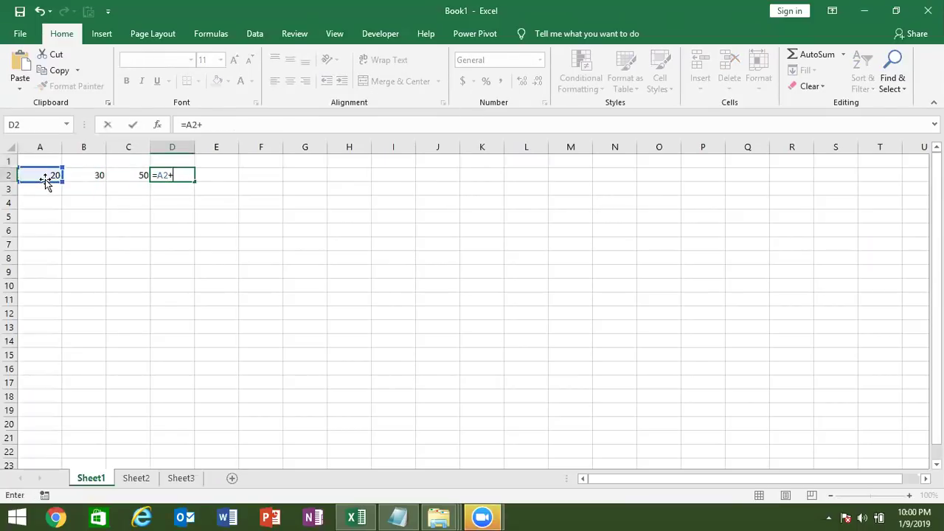
click(81, 180)
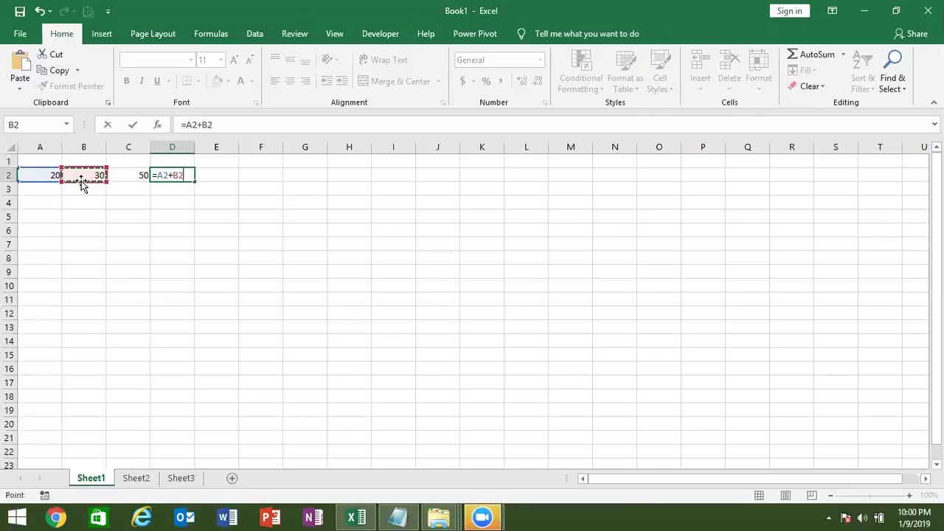
key(Return)
key(Up)
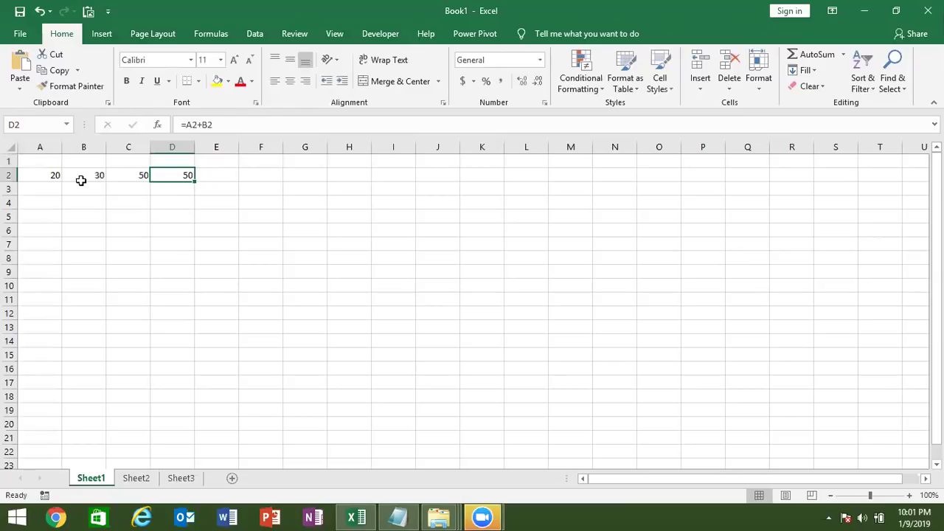
Inspect C2's SUM formula for comparison, leaving it unchanged
key(Left)
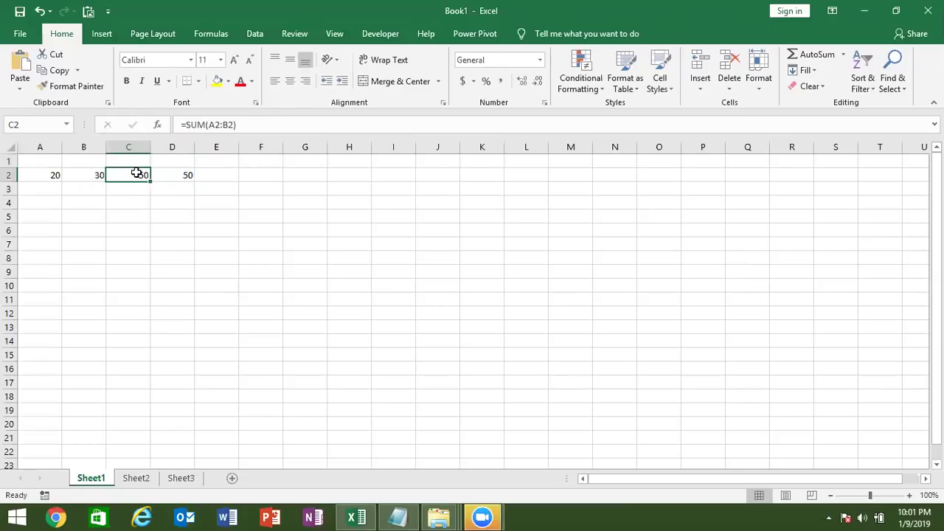
double_click(137, 173)
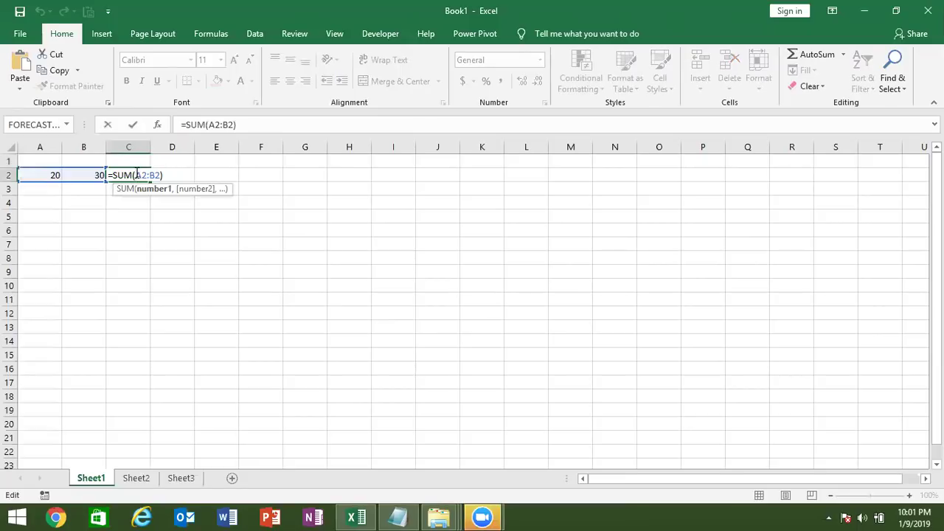
key(Escape)
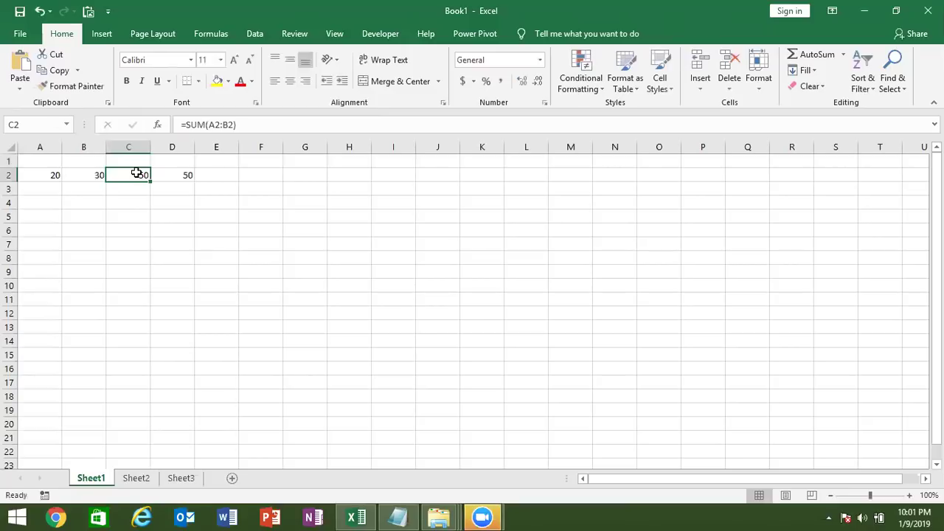
key(Right)
double_click(156, 177)
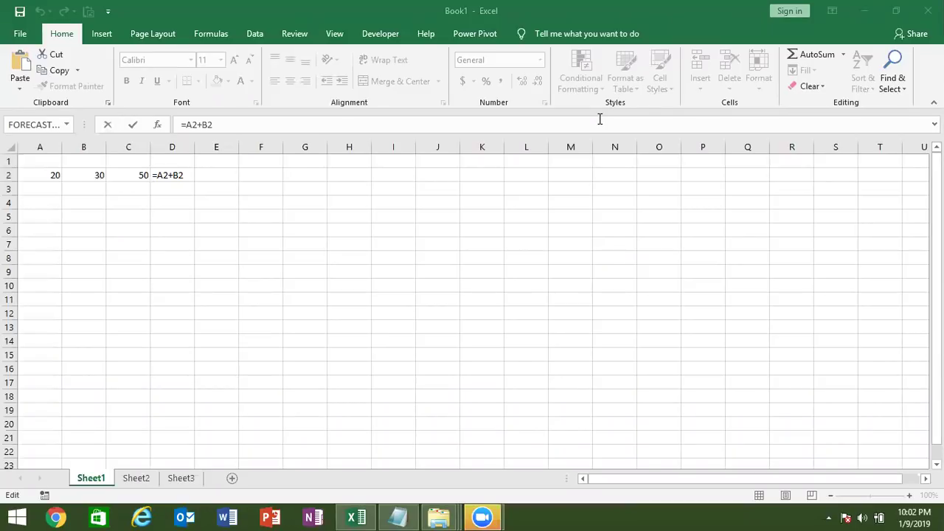
Keep D2's formula unchanged and enter the minus sign in G1
click(271, 238)
key(Escape)
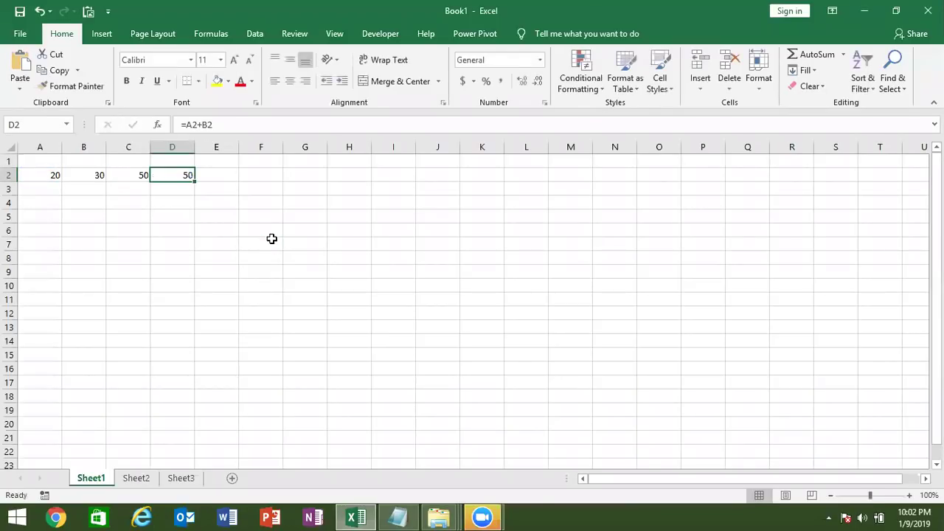
click(320, 167)
text(=)
key(Return)
click(320, 165)
text(-)
key(Return)
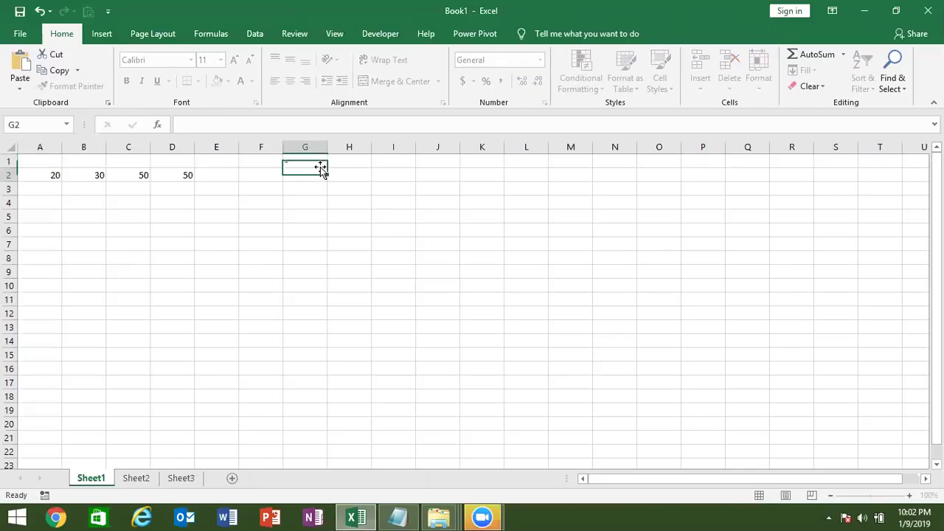
Enter +, *, / and ^ in G2:G5 and select the list G1:G5
text(+)
key(Return)
text(*)
key(Return)
text(/)
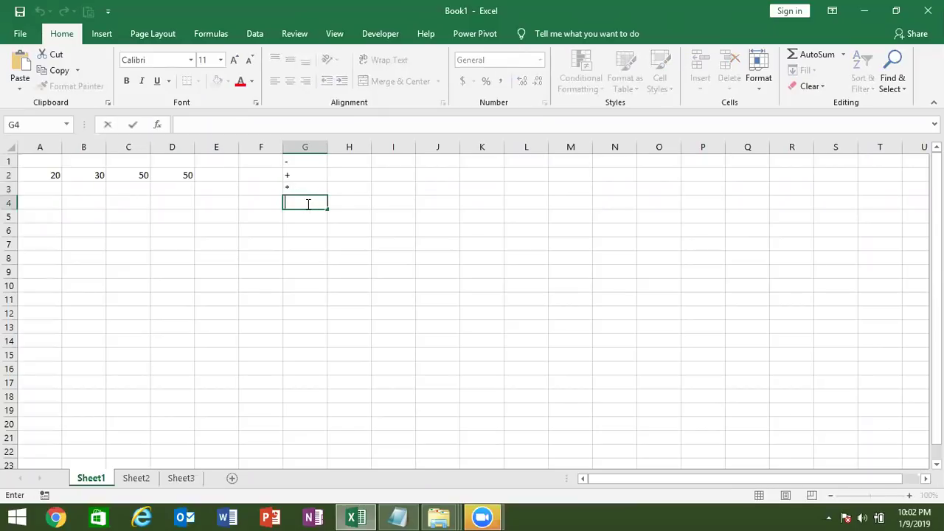
key(Return)
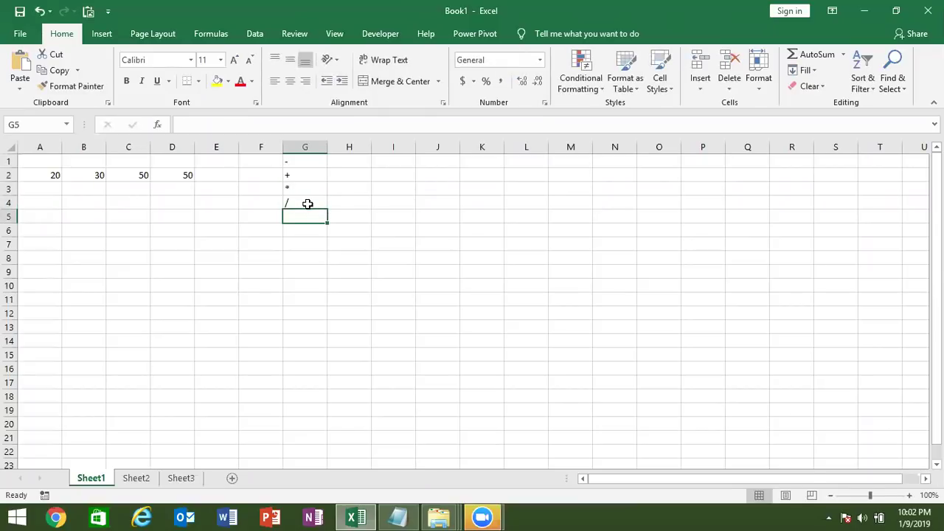
text(^)
key(Return)
key(Up)
key(Up)
key(Up)
key(Up)
key(Up)
key(ctrl+shift+Down)
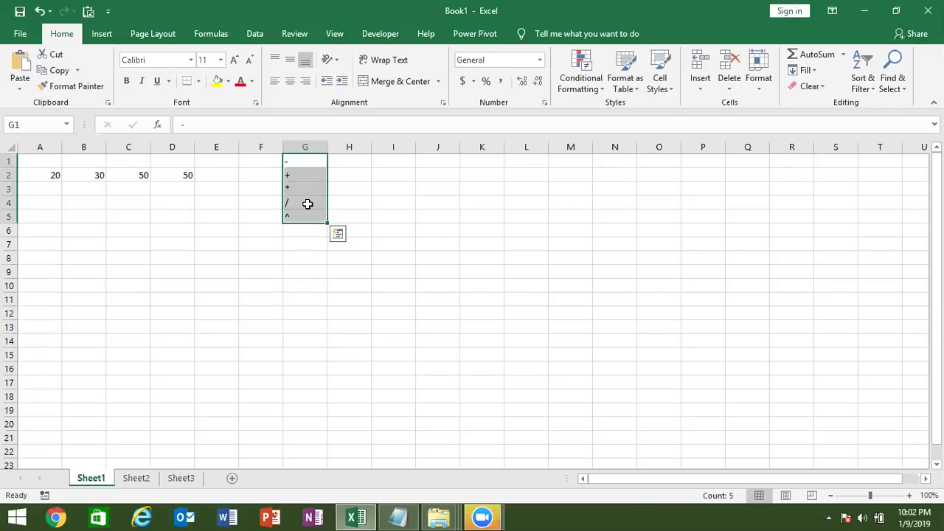
Enter headers Q1 and Q2 in A7:B7 with 52 and 36 beneath them
click(39, 241)
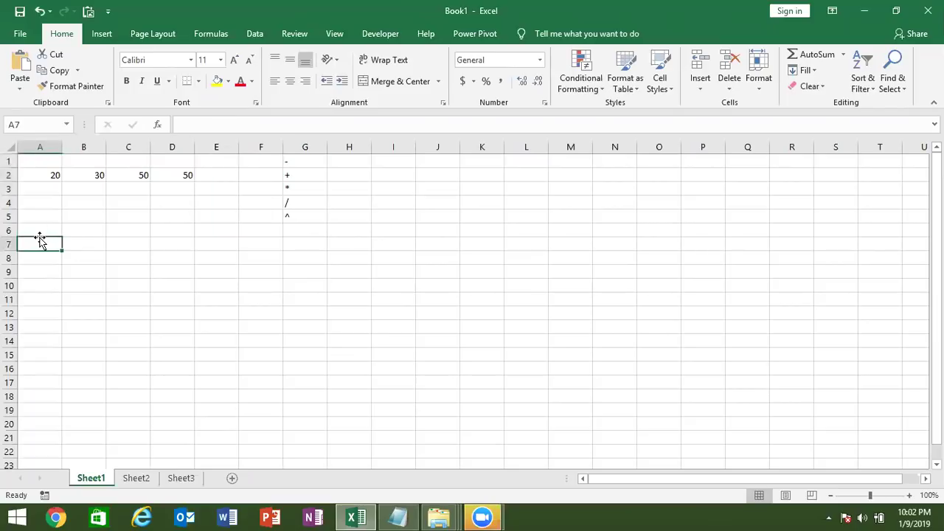
text(Q1)
key(Tab)
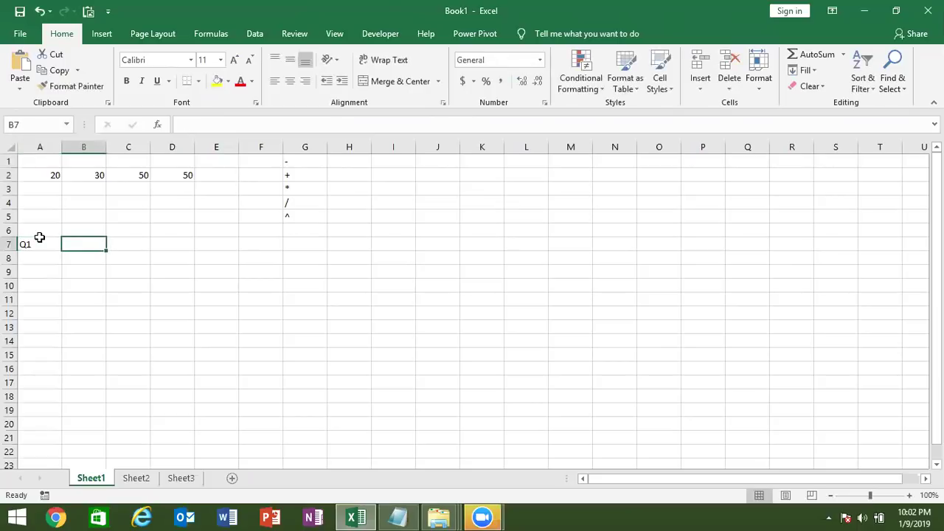
text(Q2)
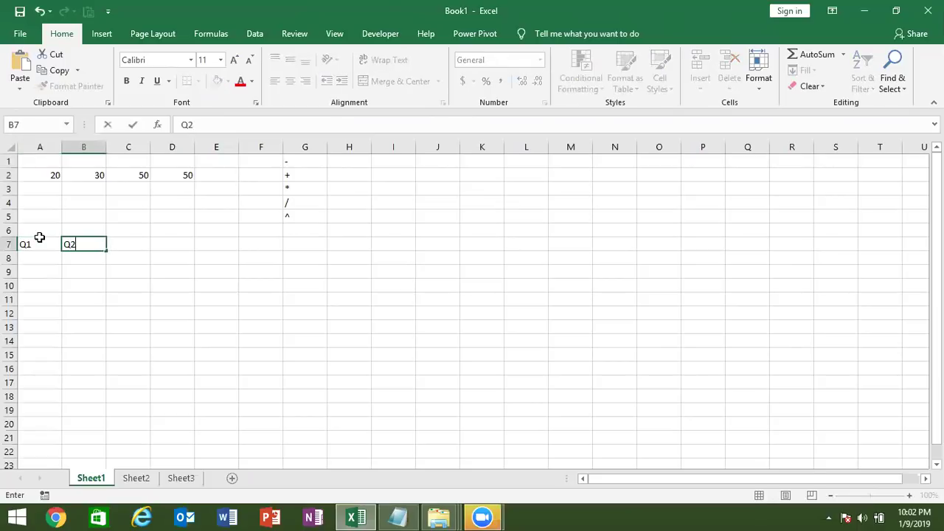
key(Return)
text(52)
key(Tab)
text(36)
key(Tab)
Add the header Gr in C7
key(Up)
text(Gr)
key(Return)
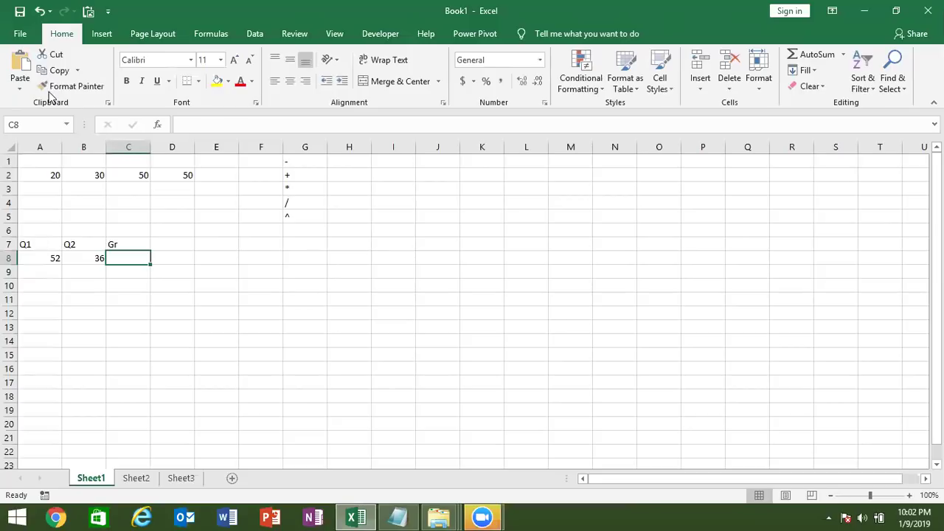
key(ctrl+2)
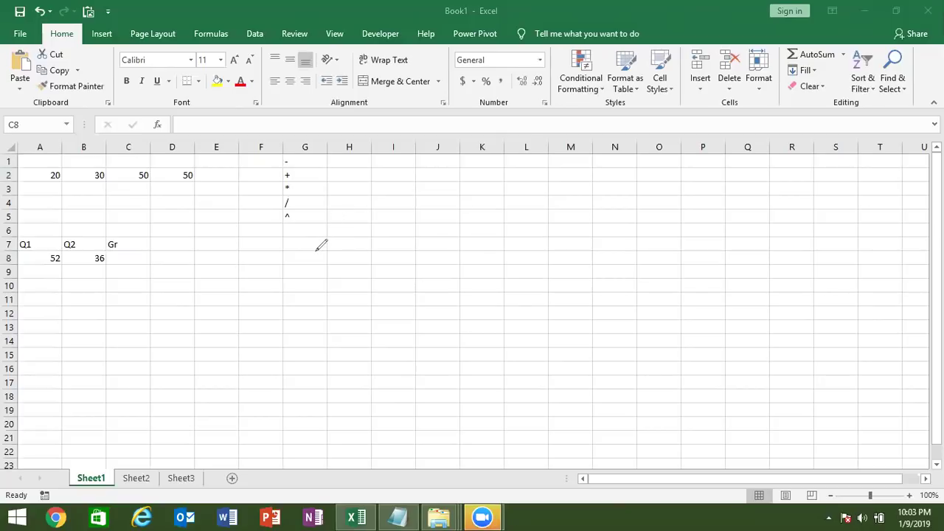
Hand-sketch the growth formula (Q2 − Q1) / Q1 in red beside the table
click(316, 244)
mouse_move(316, 245)
mouse_down()
mouse_move(318, 261)
mouse_move(320, 251)
mouse_move(340, 276)
mouse_move(378, 239)
mouse_up()
mouse_move(366, 238)
mouse_down()
mouse_move(378, 259)
mouse_move(391, 260)
mouse_up()
mouse_move(396, 238)
mouse_down()
mouse_move(437, 250)
mouse_move(434, 241)
mouse_up()
mouse_move(465, 209)
mouse_down()
mouse_move(491, 221)
mouse_move(555, 224)
mouse_up()
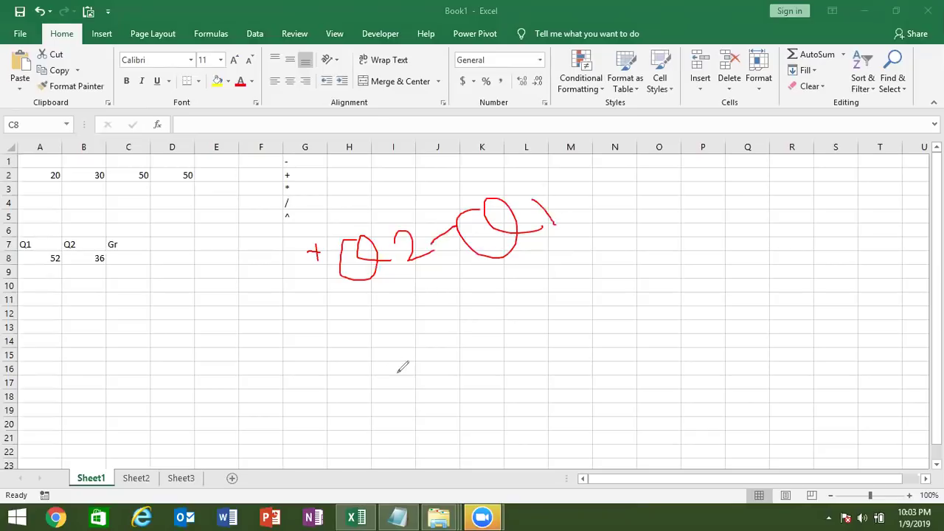
drag(373, 367, 626, 231)
drag(549, 279, 607, 302)
drag(605, 270, 635, 318)
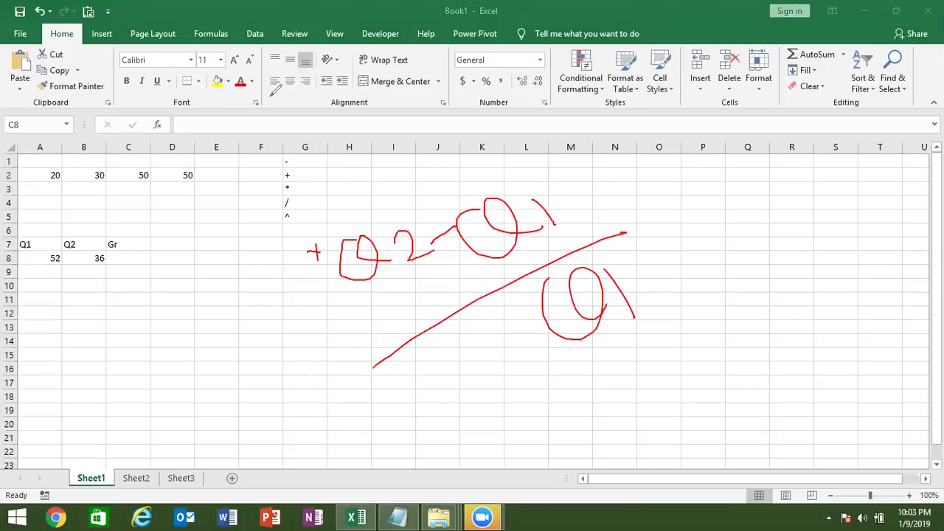
click(117, 258)
Enter =(B8-A8)/A8 in C8 and format it as a percentage, showing -31%
text(=)
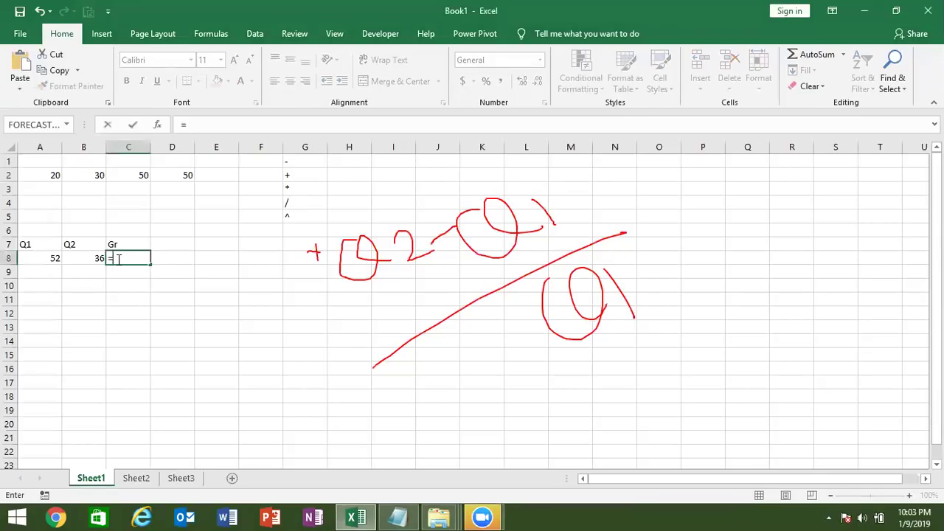
click(92, 258)
text(-)
click(35, 257)
text(/)
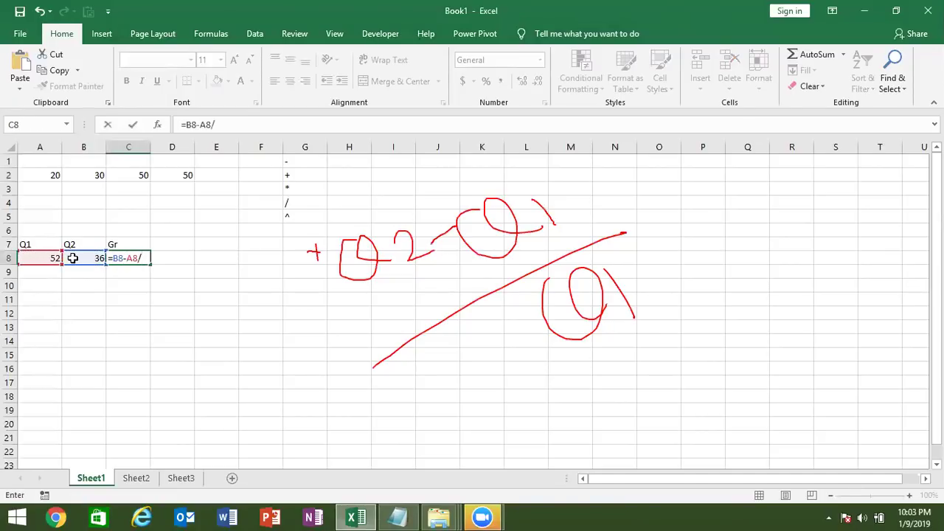
click(55, 258)
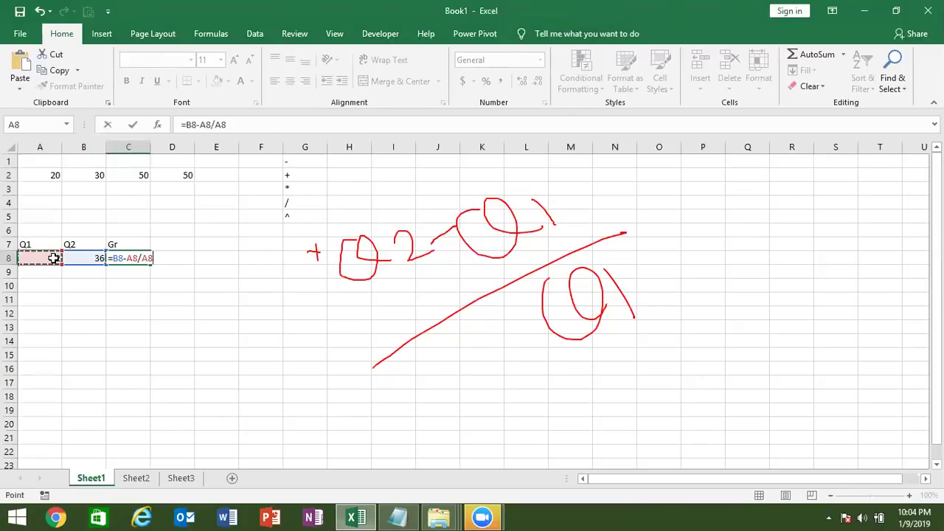
click(115, 257)
text(()
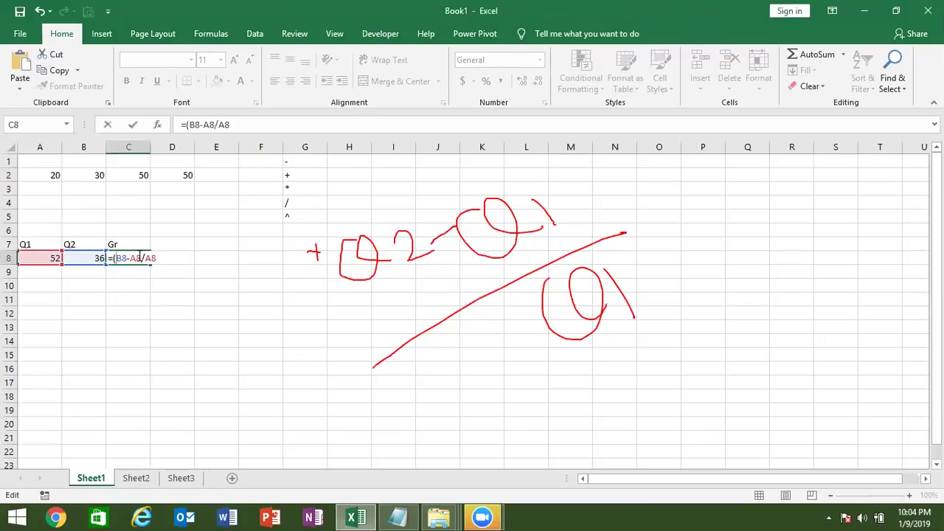
text())
key(Return)
click(139, 257)
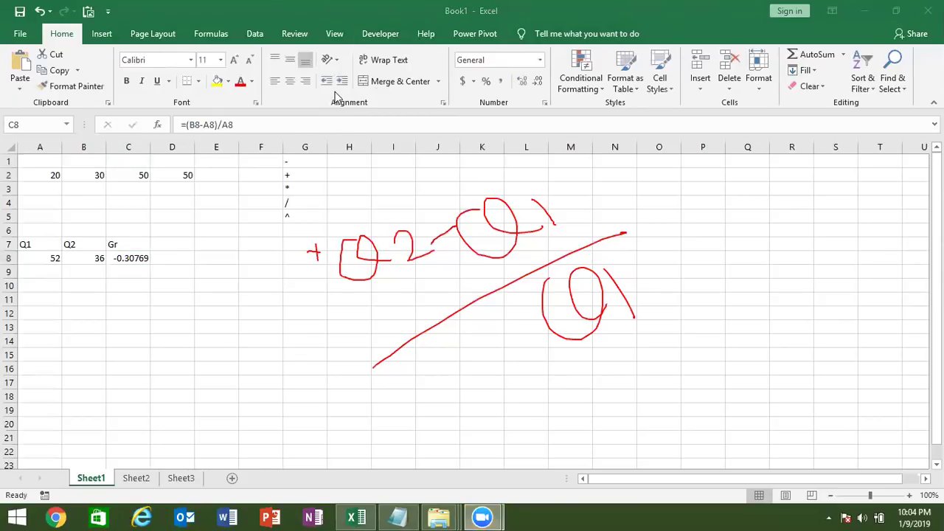
click(485, 82)
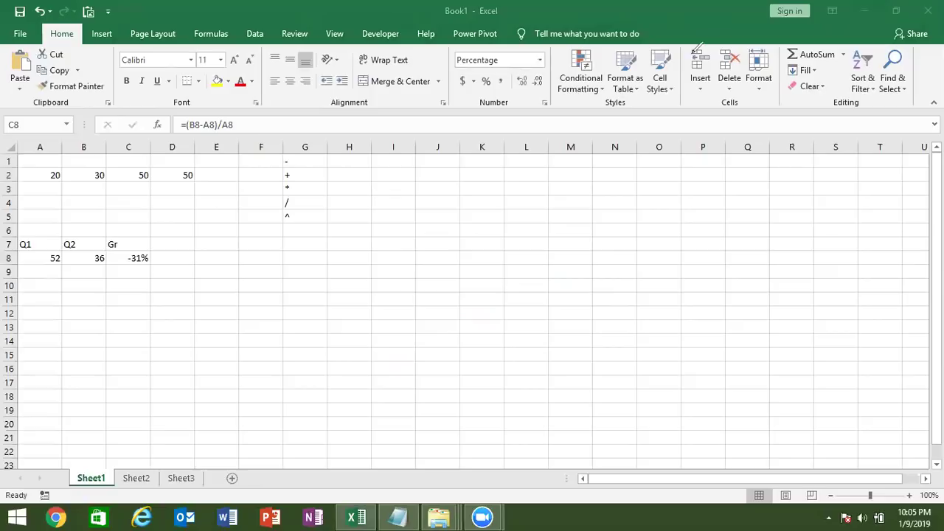
Enter P with 50000 in row 12 and R with 15% in row 13
click(42, 309)
text(P)
key(Tab)
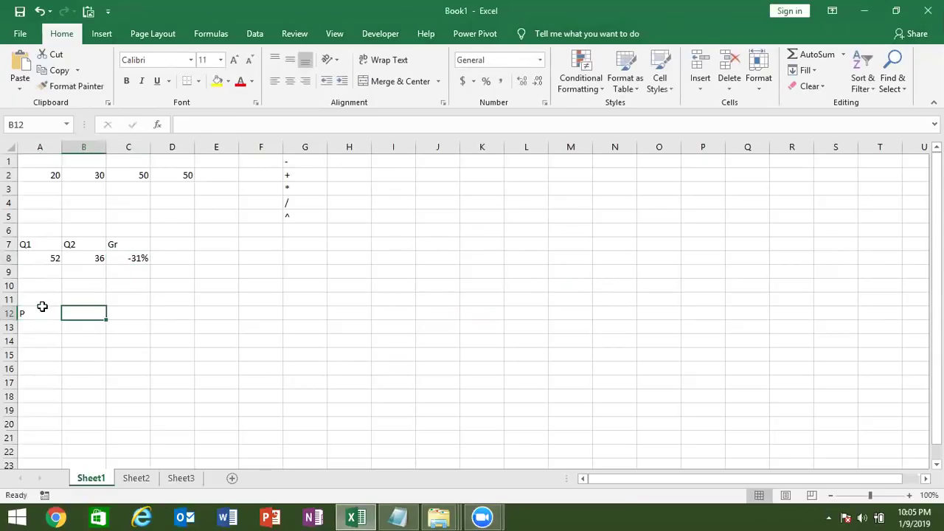
text(50000)
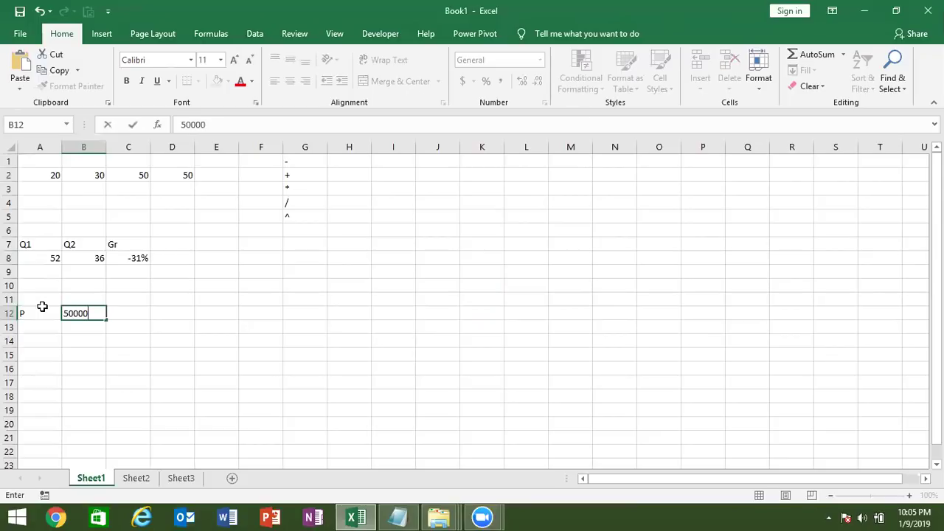
key(Return)
text(R)
key(Tab)
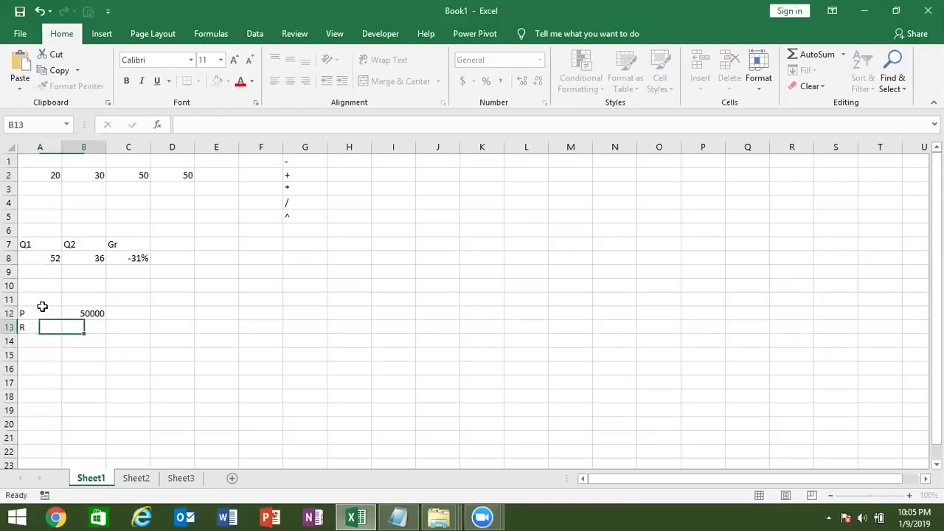
text(1)
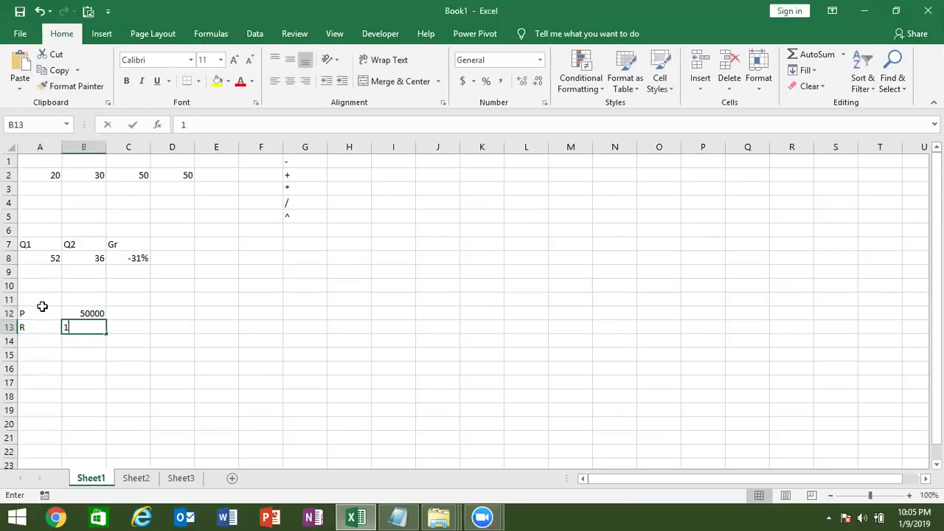
text(5%)
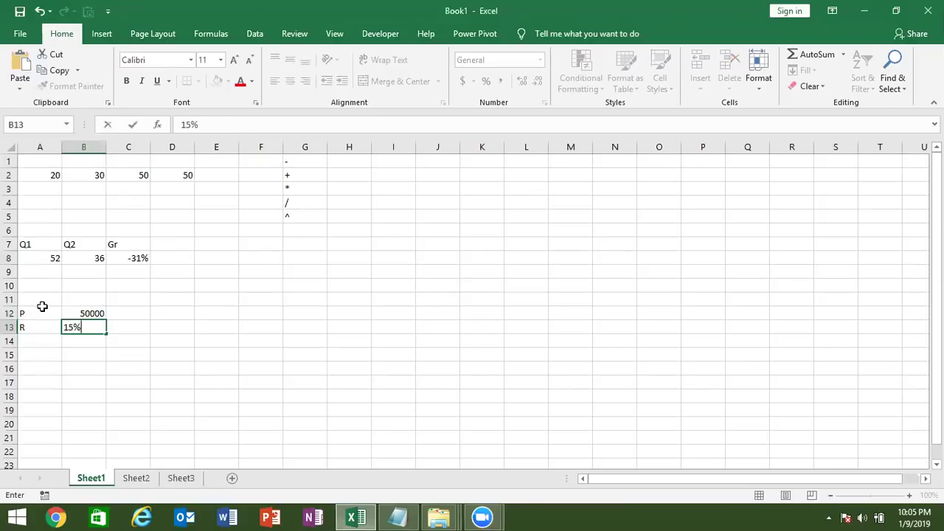
key(Return)
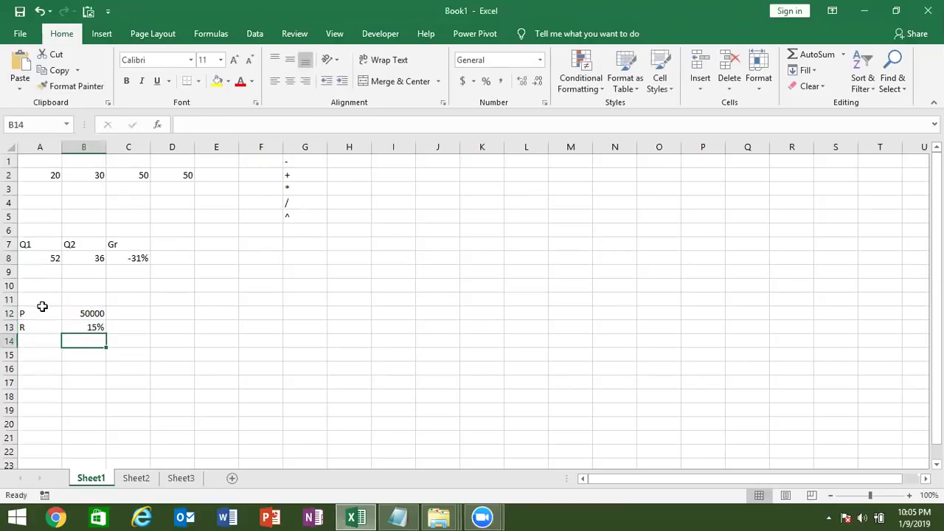
Enter T with 3 in row 14 and label C15 as Amt
key(Left)
text(T)
key(Tab)
text(3)
key(Return)
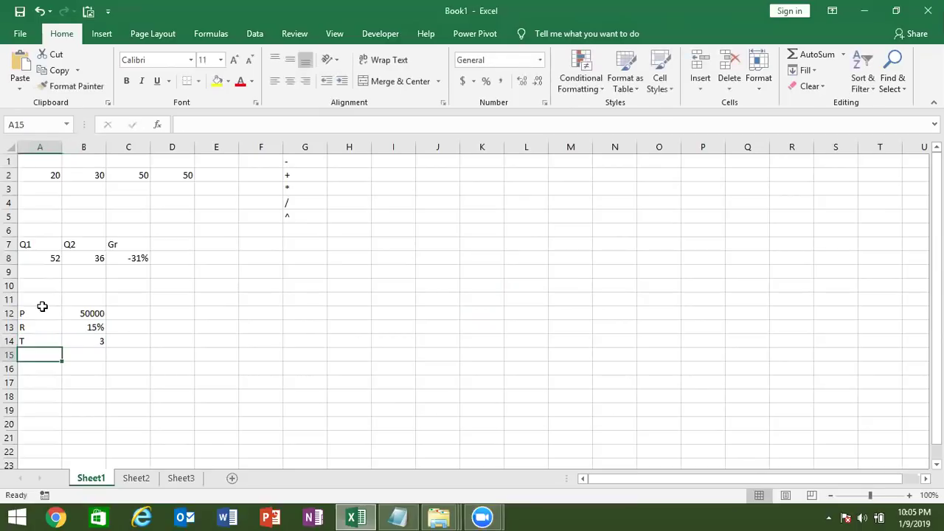
click(141, 355)
text(Amt)
click(160, 324)
text(=)
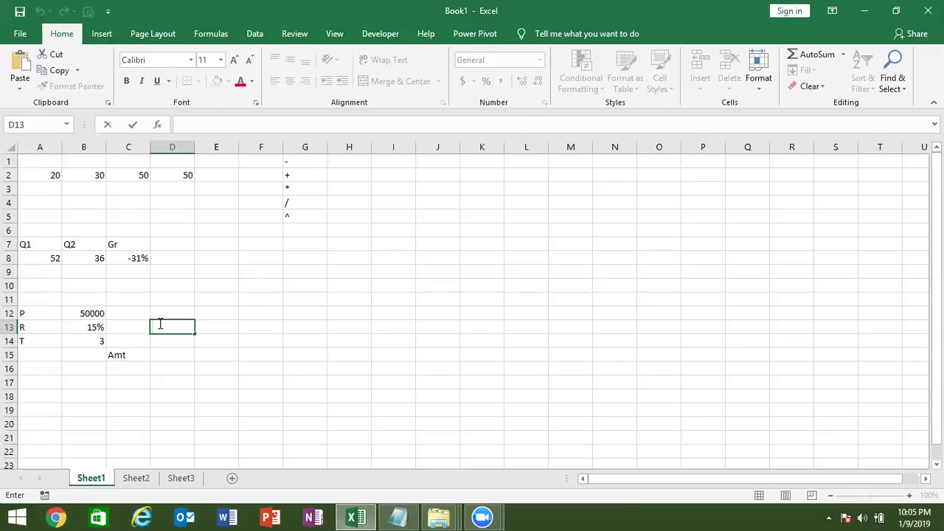
key(Return)
click(155, 352)
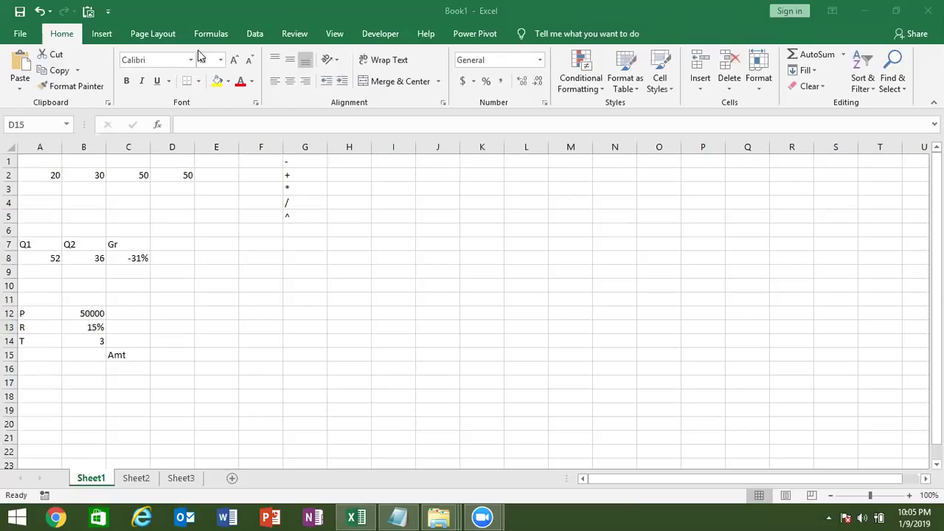
Handwrite the compound-interest formula A = P × (1 + r/n)^(T×n) in red beside the inputs
mouse_move(311, 310)
mouse_down()
mouse_move(325, 289)
mouse_move(333, 326)
mouse_move(325, 304)
mouse_move(357, 293)
mouse_up()
drag(360, 258, 374, 291)
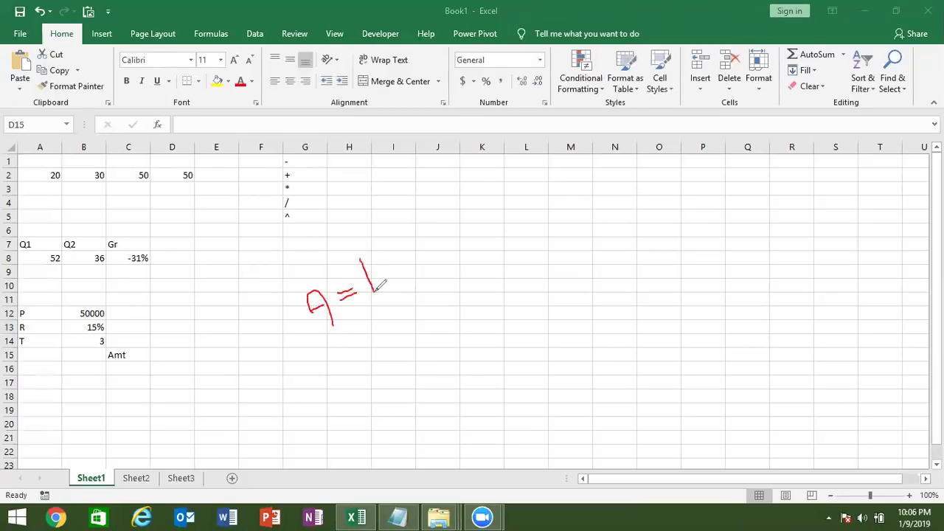
drag(361, 255, 362, 264)
mouse_move(388, 235)
mouse_down()
mouse_move(421, 257)
mouse_move(408, 263)
mouse_up()
drag(423, 210, 460, 266)
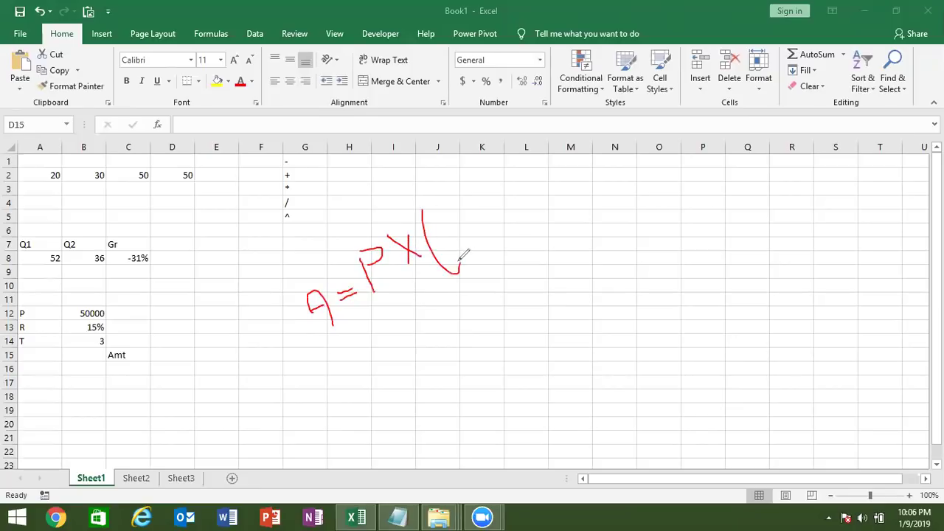
mouse_move(435, 214)
mouse_down()
mouse_move(436, 236)
mouse_move(457, 219)
mouse_move(482, 222)
mouse_move(481, 250)
mouse_move(512, 246)
mouse_up()
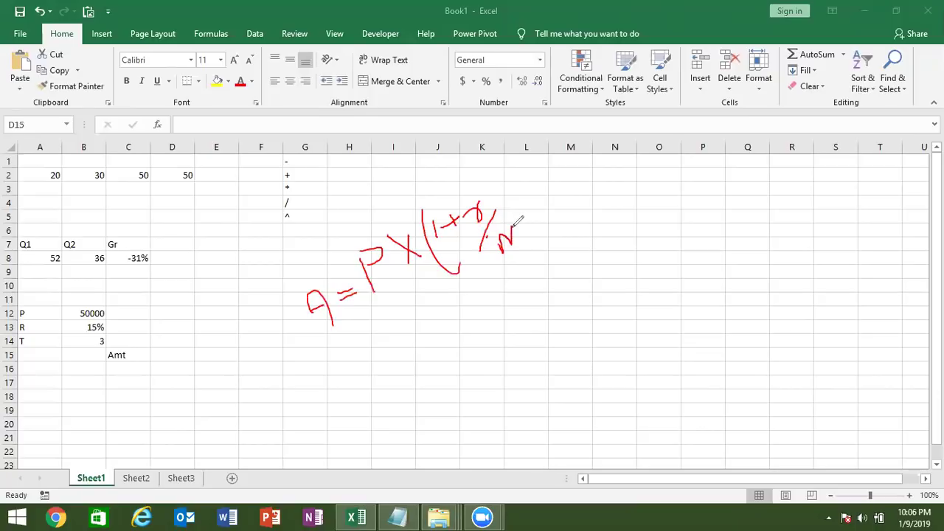
drag(483, 147, 512, 214)
mouse_move(508, 137)
mouse_down()
mouse_move(528, 150)
mouse_move(525, 142)
mouse_up()
drag(517, 130, 577, 127)
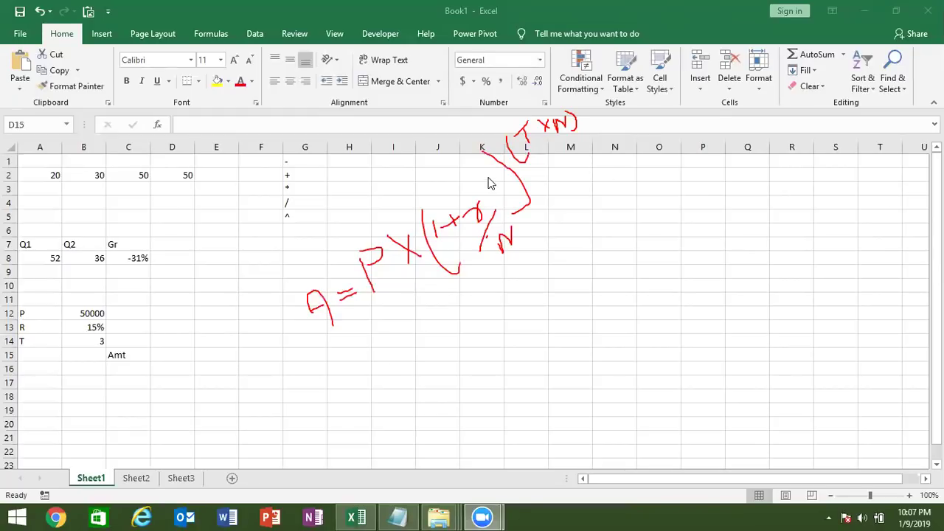
click(154, 355)
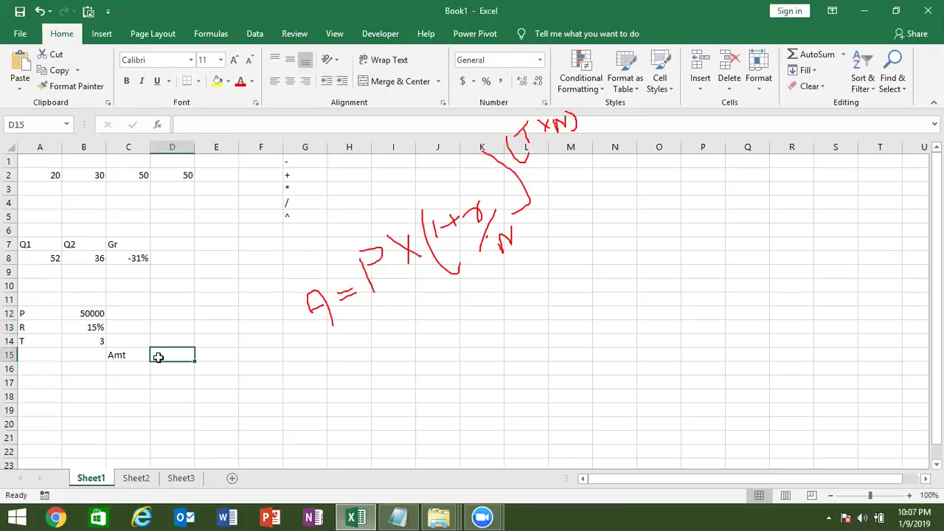
Enter =B13/12 (0.0125) in D15 and =1+D15 (1.0125) in E15
text(=)
click(99, 327)
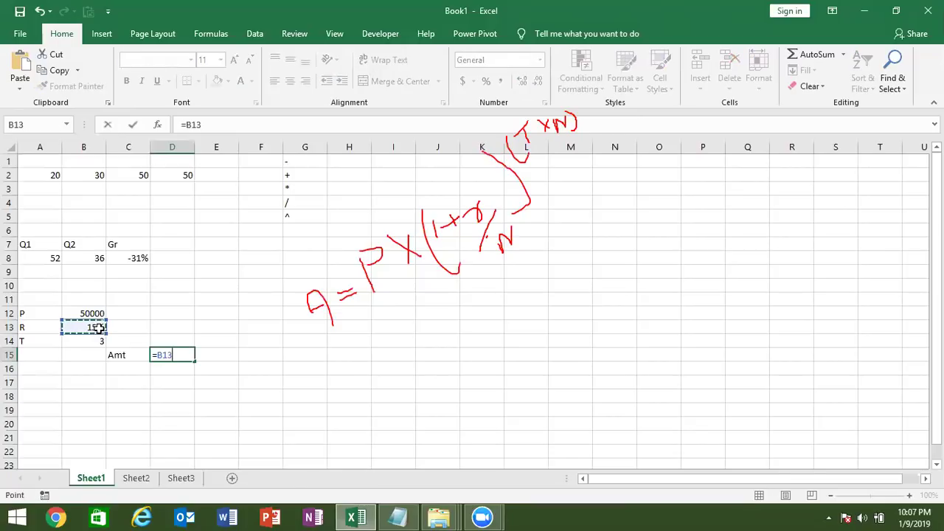
text(/12)
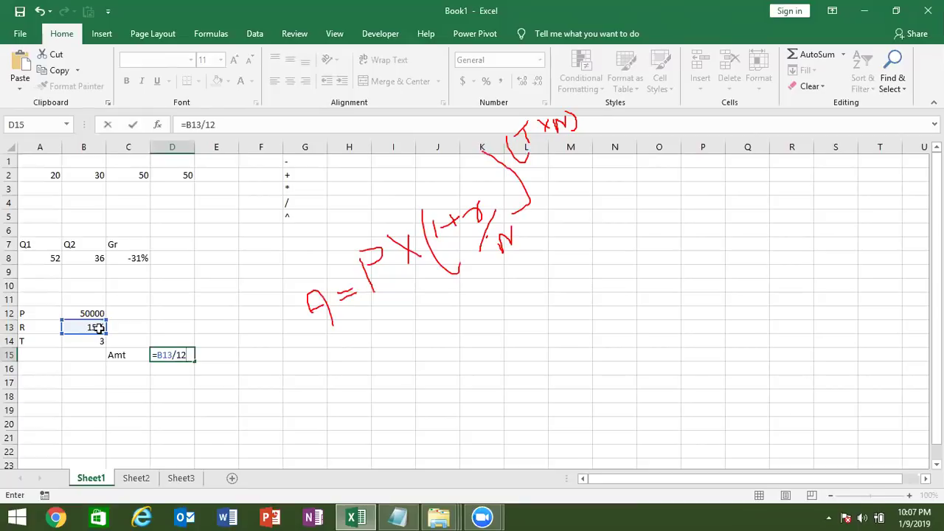
key(Tab)
text(=1+)
click(182, 357)
key(Return)
key(Up)
key(Right)
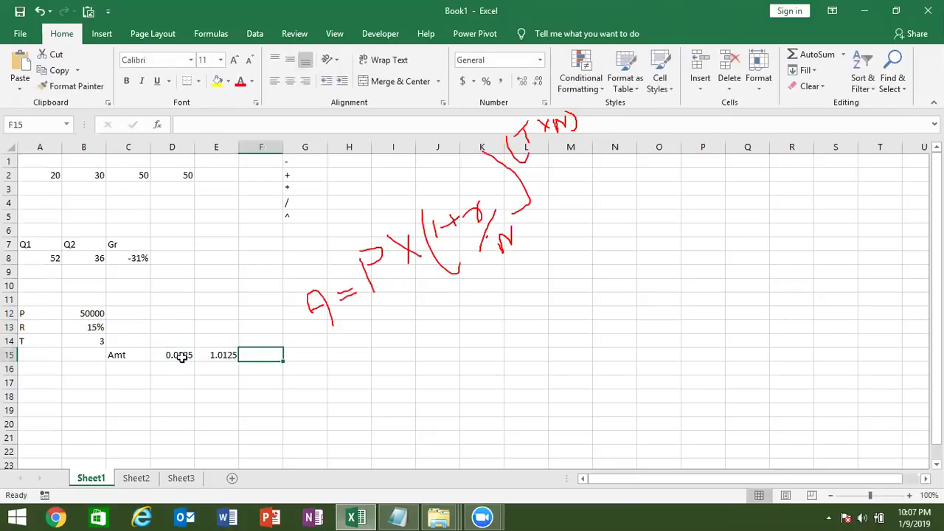
text(=)
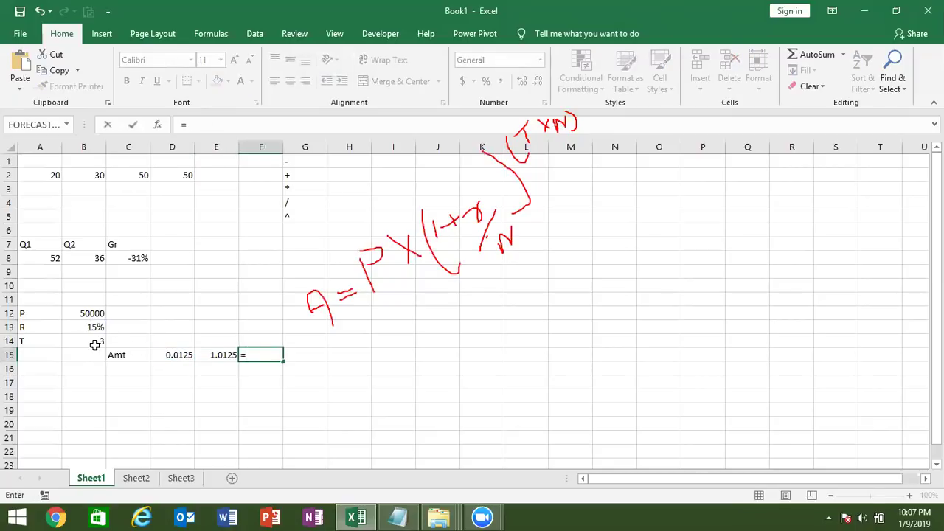
Enter =B14*12 (36) in F15 and =E15^F15 (1.563944) in G15
click(96, 343)
text(*1)
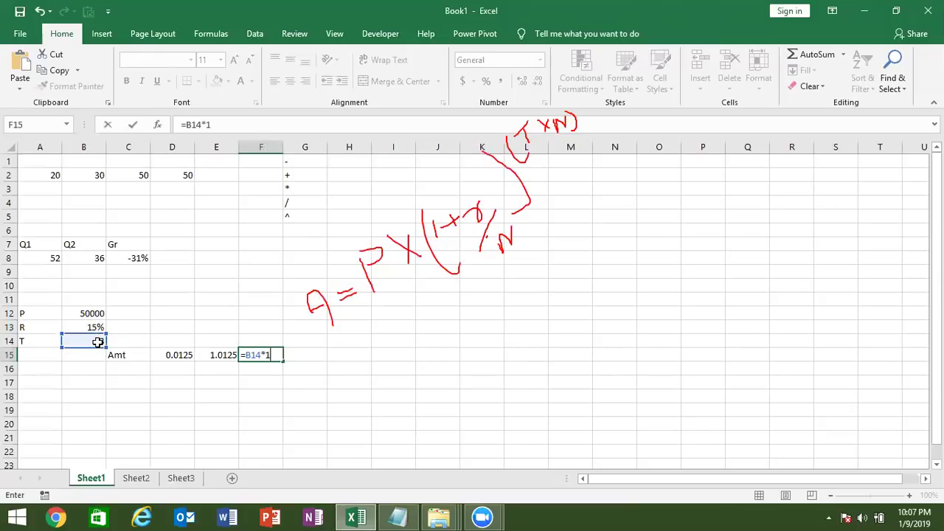
text(2)
key(Return)
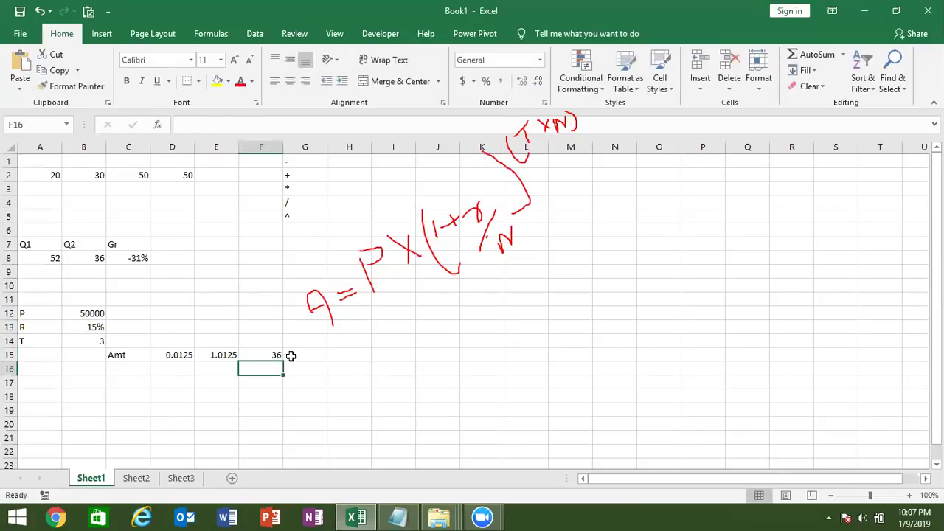
click(294, 356)
double_click(294, 356)
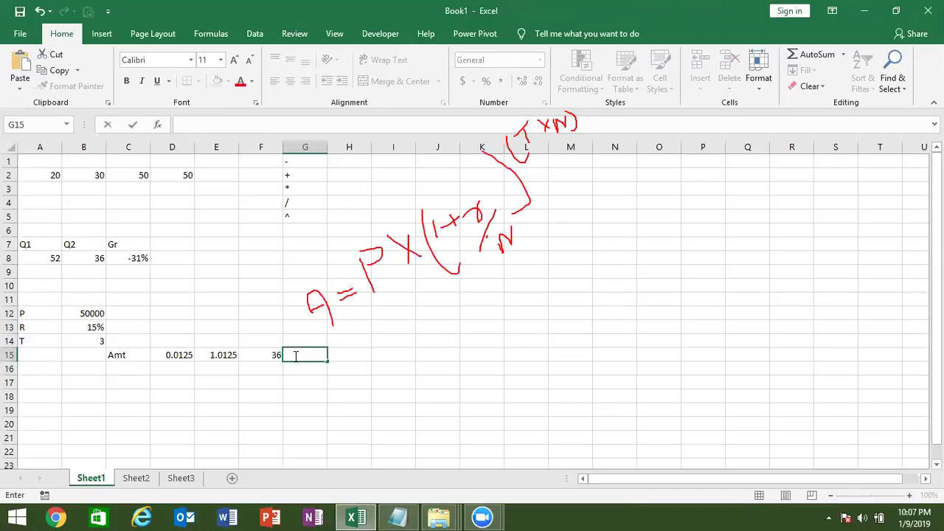
text(=)
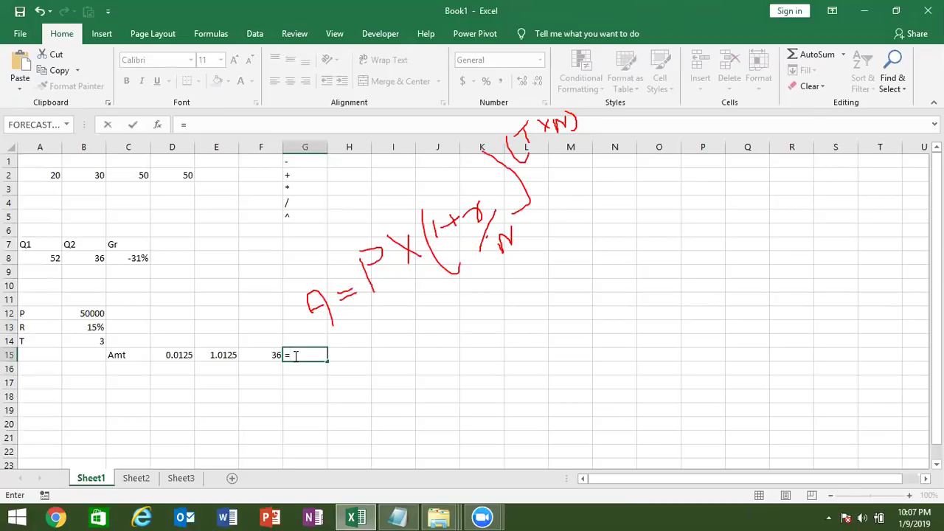
click(224, 356)
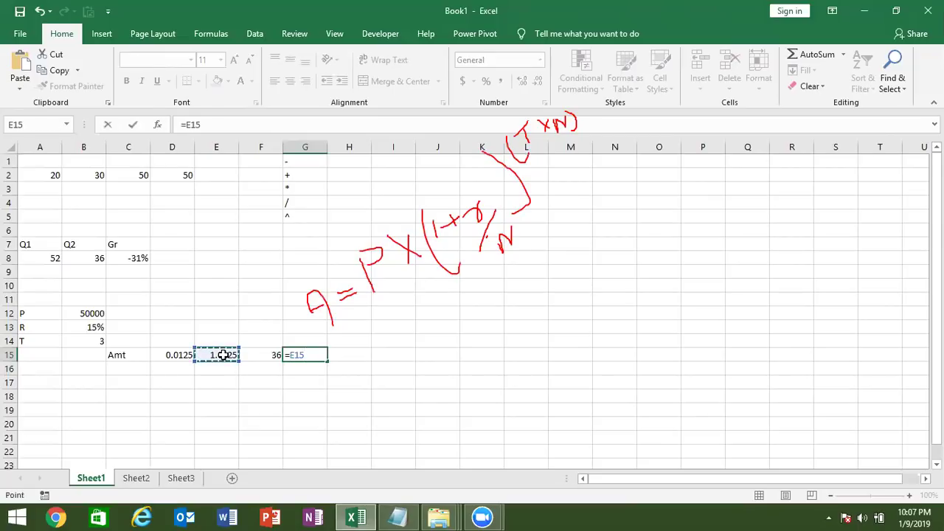
text(^)
click(263, 360)
key(Return)
Enter =B12*G15 in H15, giving the final amount 78197.19
key(Up)
key(Right)
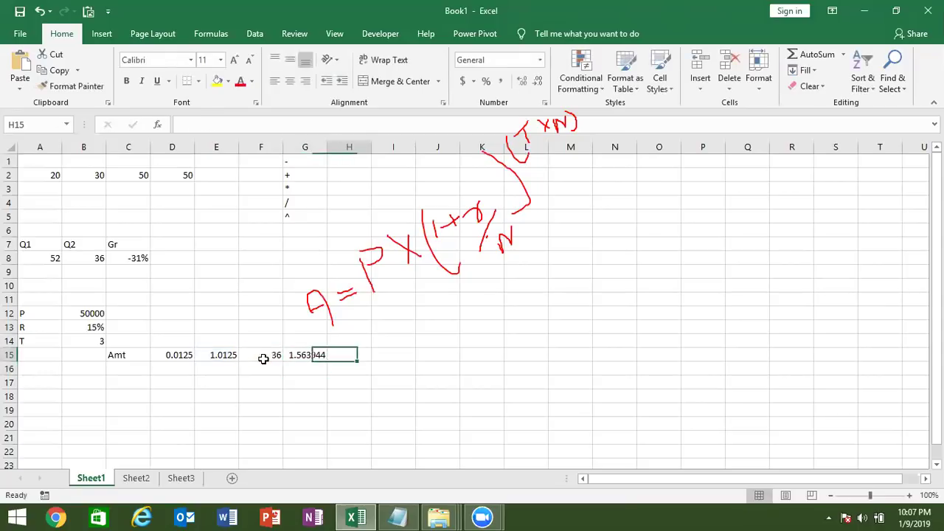
text(=)
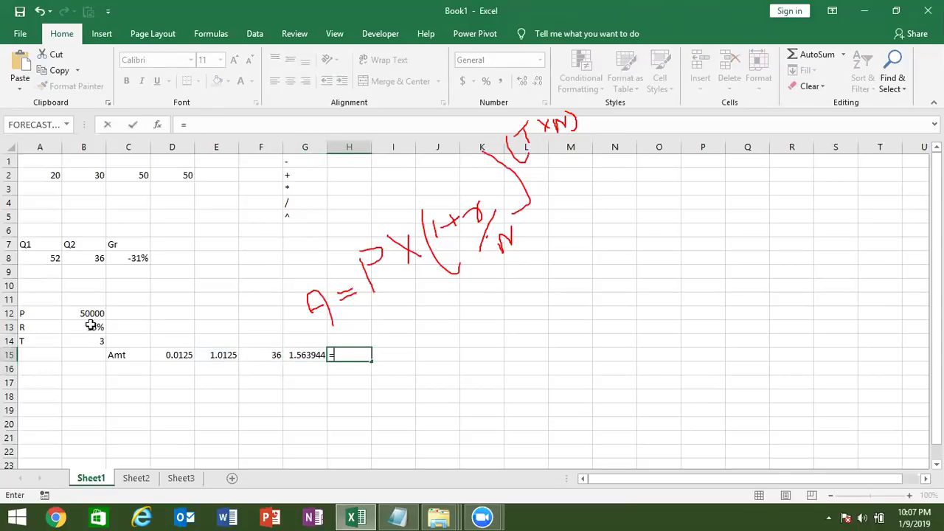
click(87, 314)
text(*)
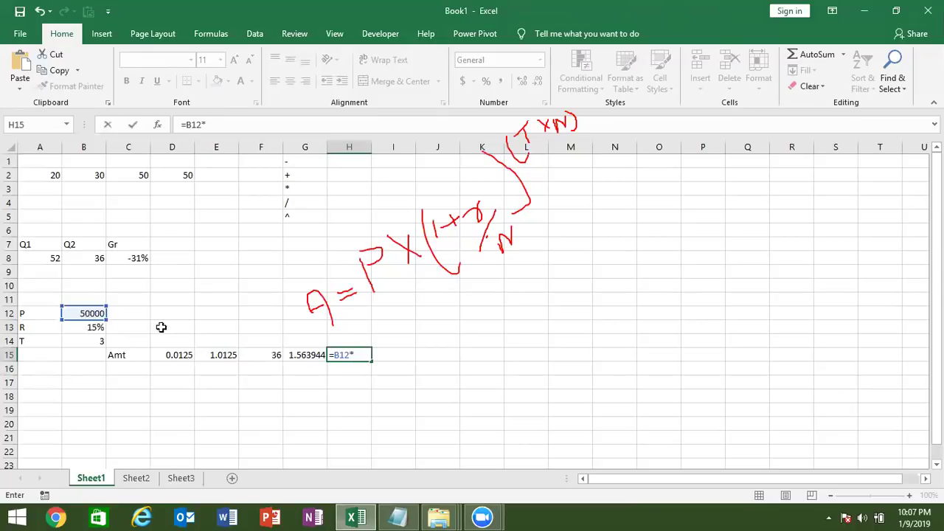
click(298, 355)
key(Return)
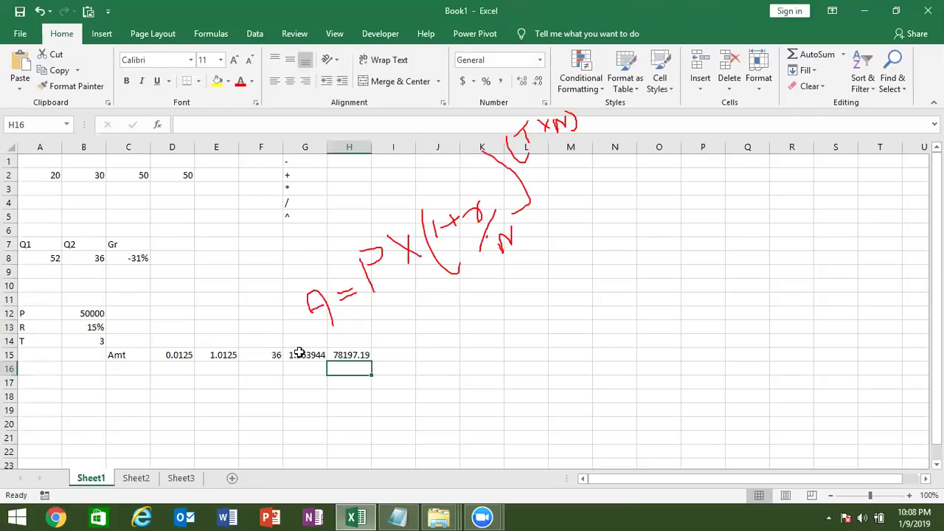
click(122, 369)
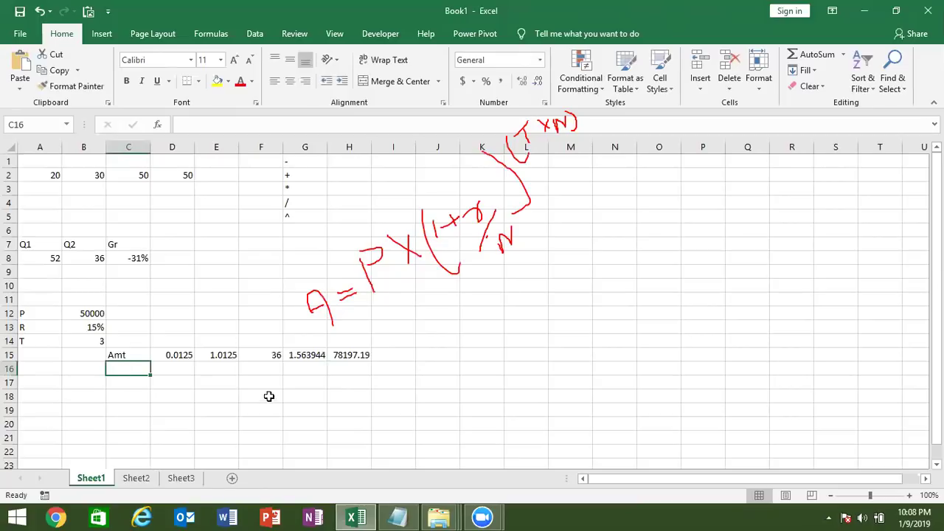
Inspect the formulas in E15 and D15, highlighting the B13/12 part of D15
double_click(222, 359)
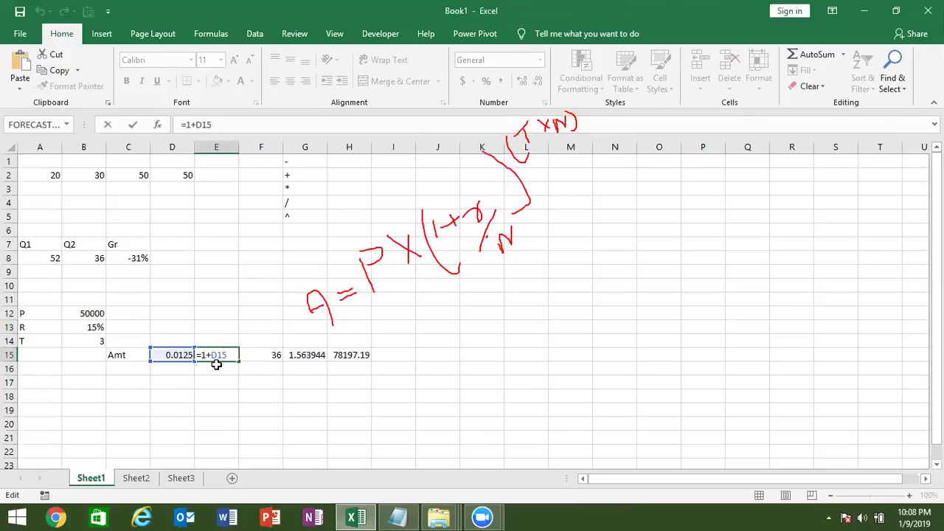
key(Return)
click(174, 353)
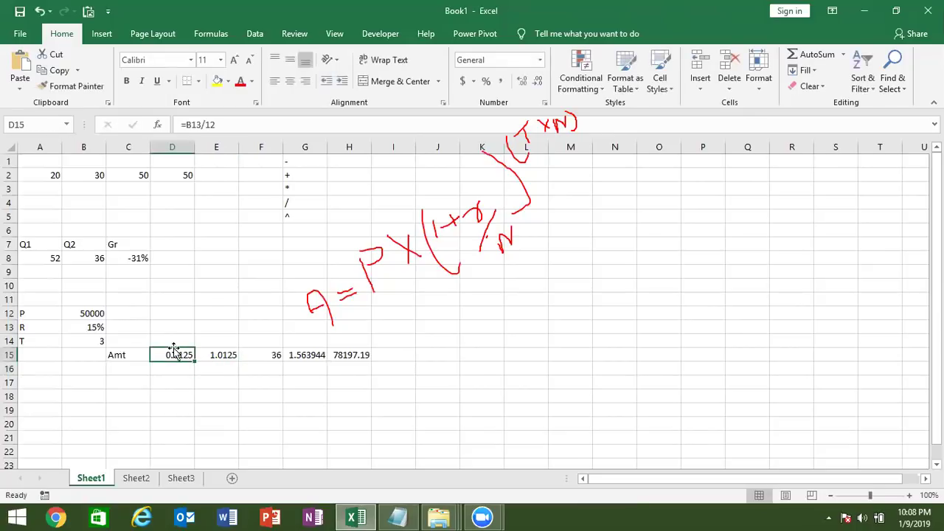
drag(187, 124, 233, 123)
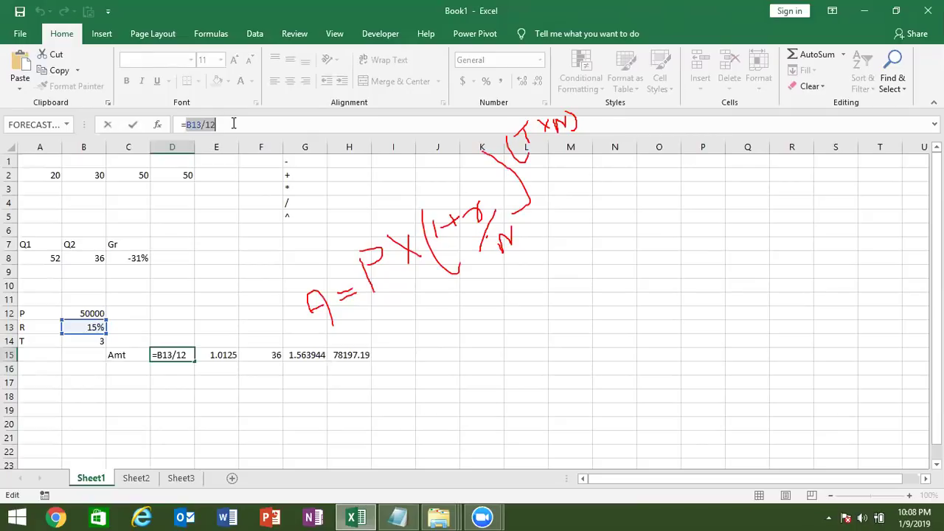
key(Escape)
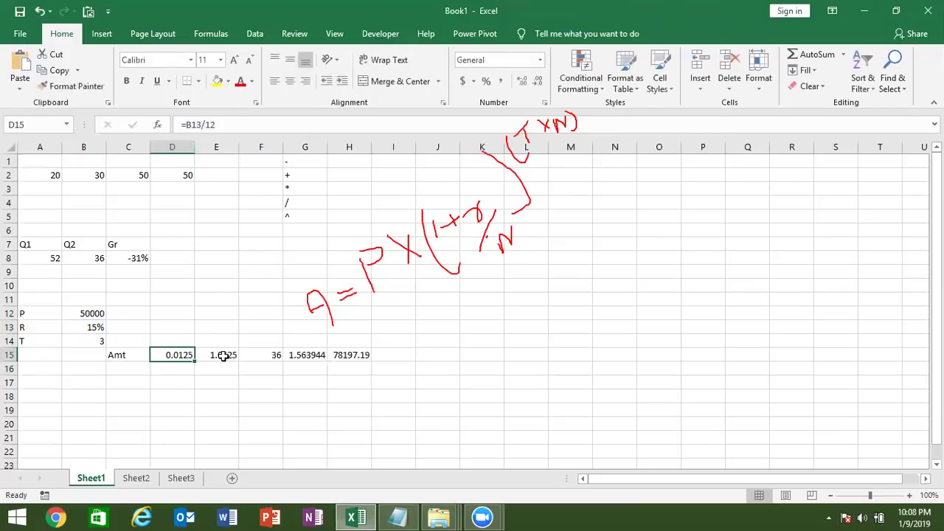
Rewrite E15 as =1+(B13/12) and copy that formula text
double_click(223, 355)
double_click(225, 355)
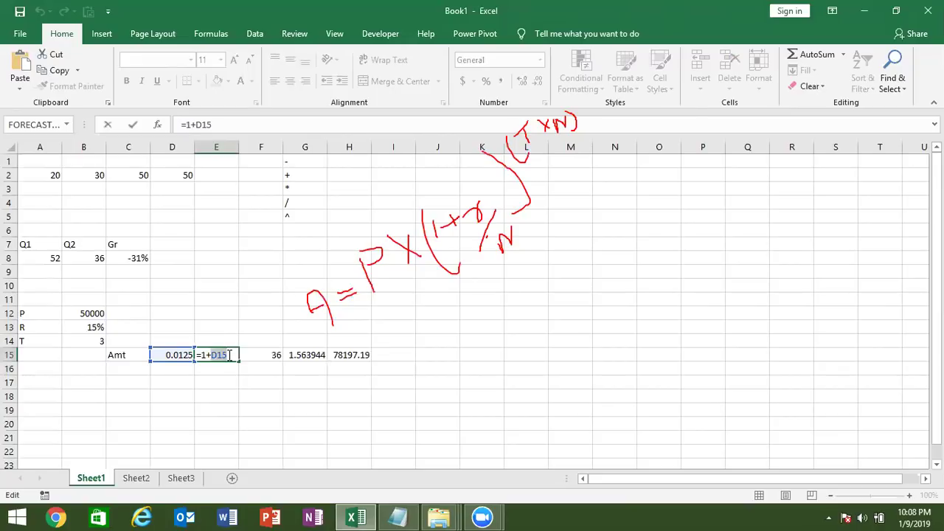
text(())
key(BackSpace)
text(B13/12))
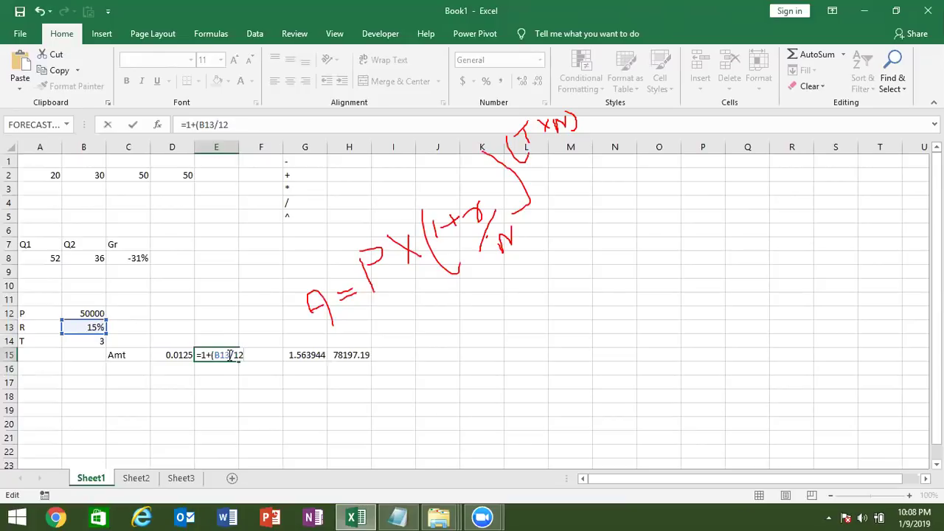
key(ctrl+Return)
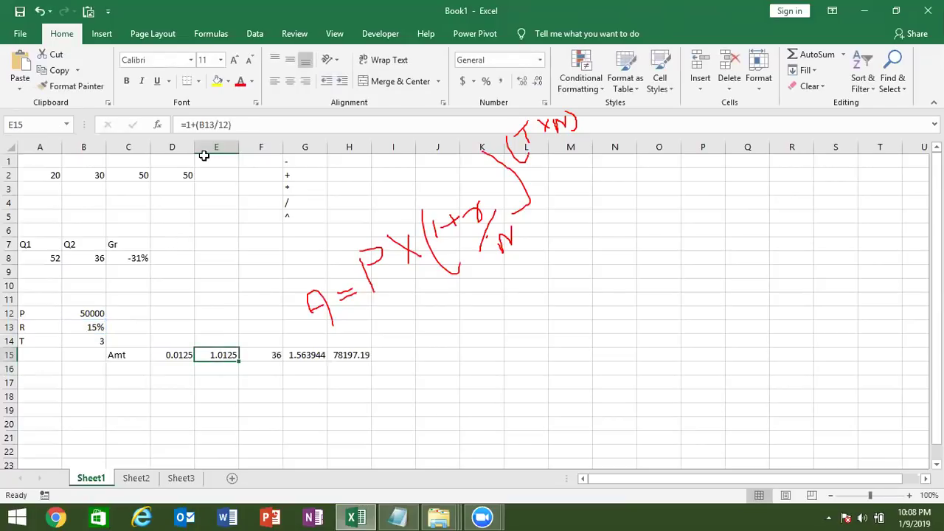
drag(186, 126, 246, 128)
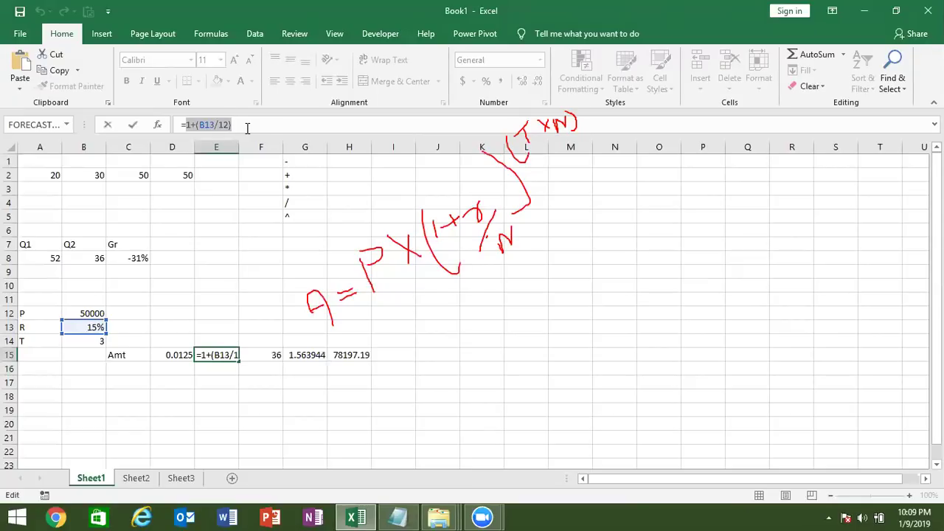
key(ctrl+Return)
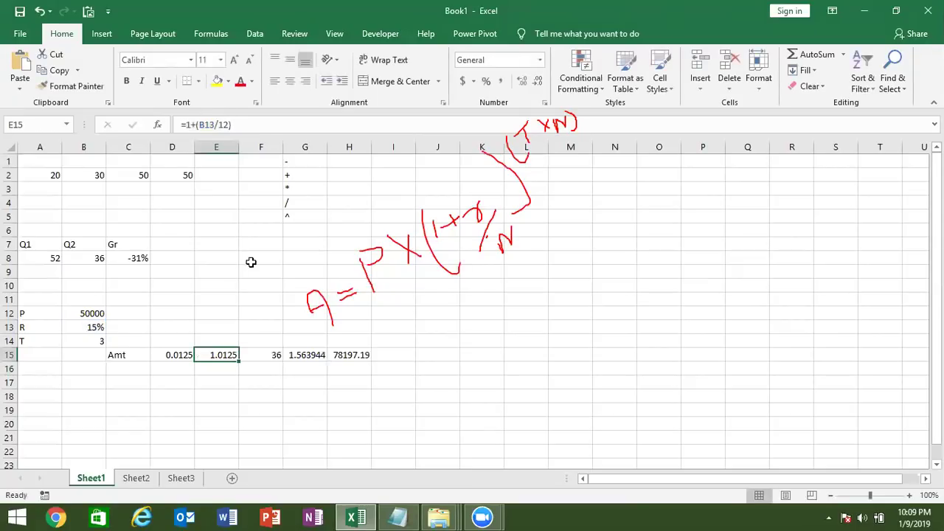
click(303, 356)
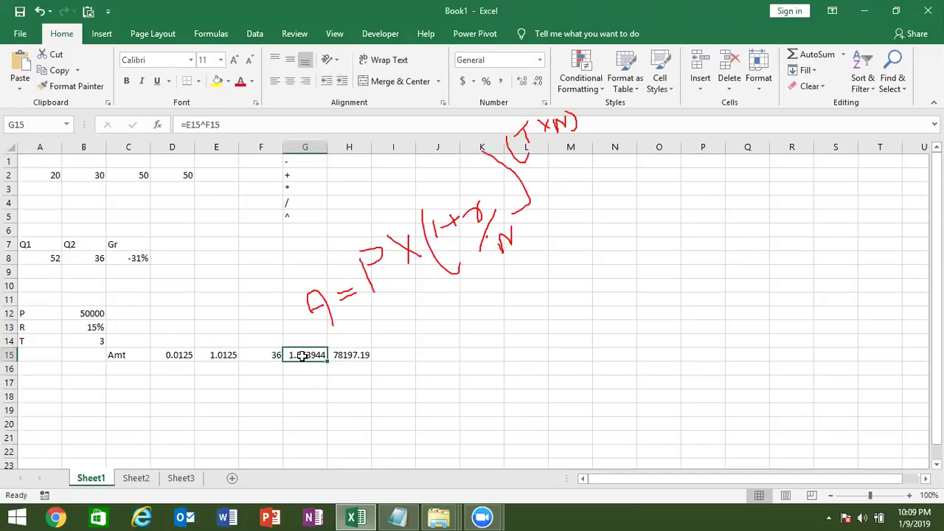
Replace E15 in G15's formula with (1+(B13/12)), then copy B14*12 from F15's formula
double_click(193, 125)
text(())
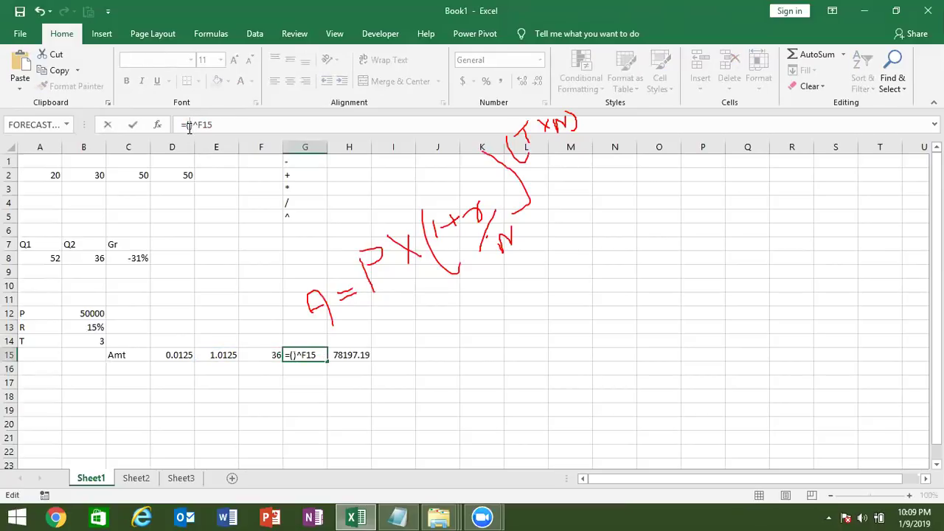
text(1+(B13/12))
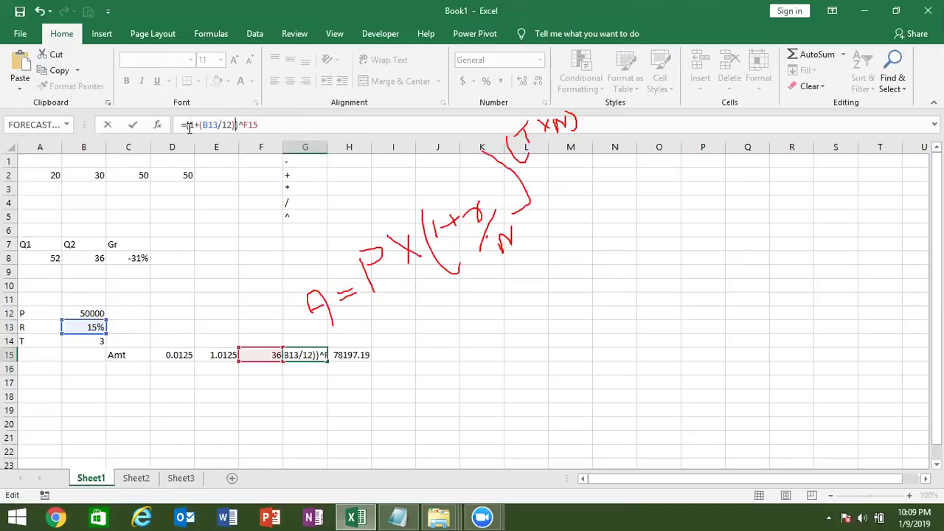
key(Return)
key(Up)
key(Left)
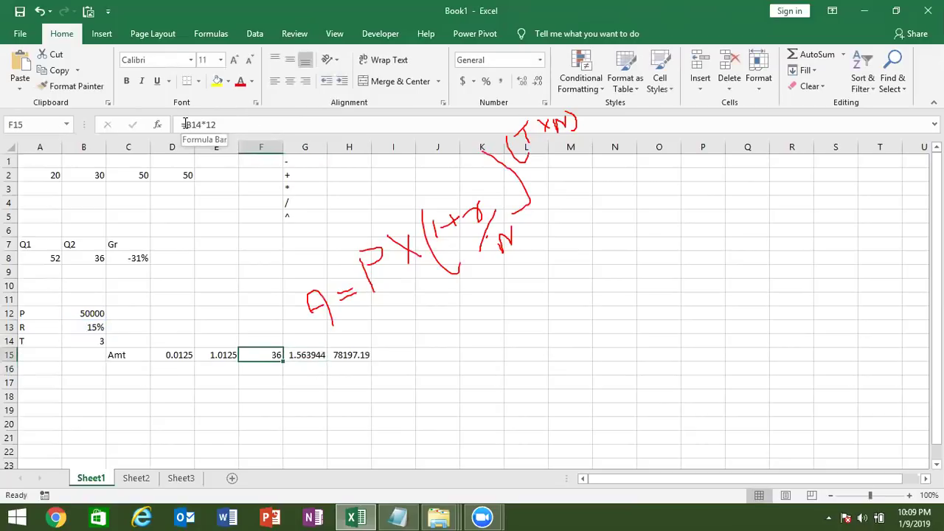
drag(185, 124, 267, 129)
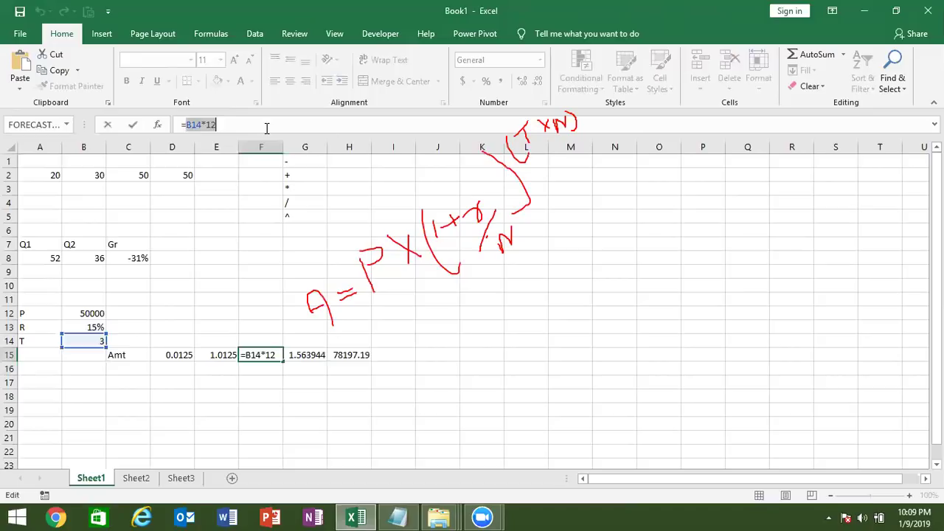
key(Escape)
Replace F15 in G15's exponent with (B14*12) and copy the full G15 formula
key(Right)
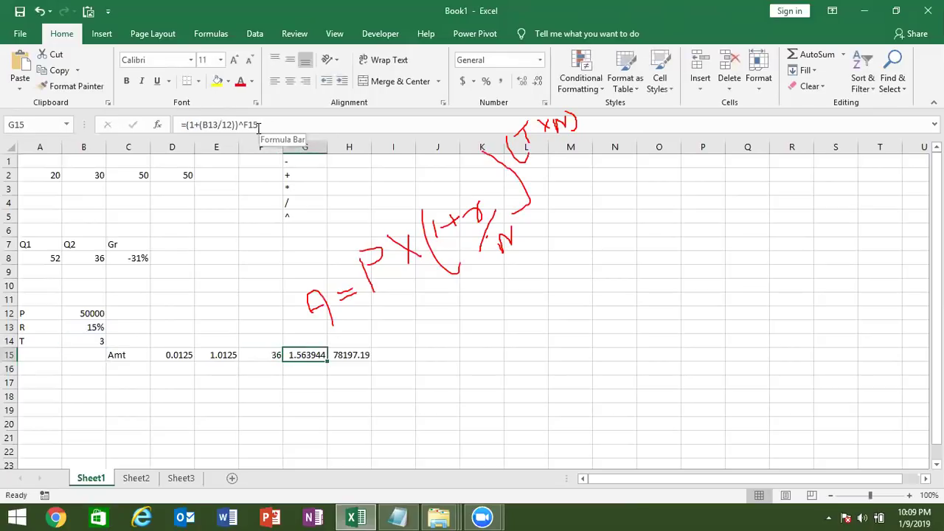
click(258, 128)
key(BackSpace)
key(BackSpace)
key(BackSpace)
text(()
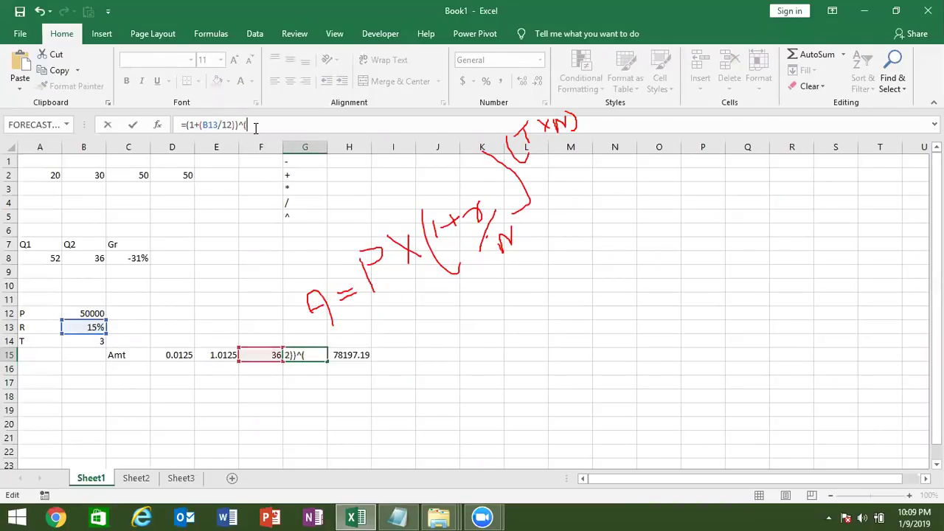
text(B14*12)
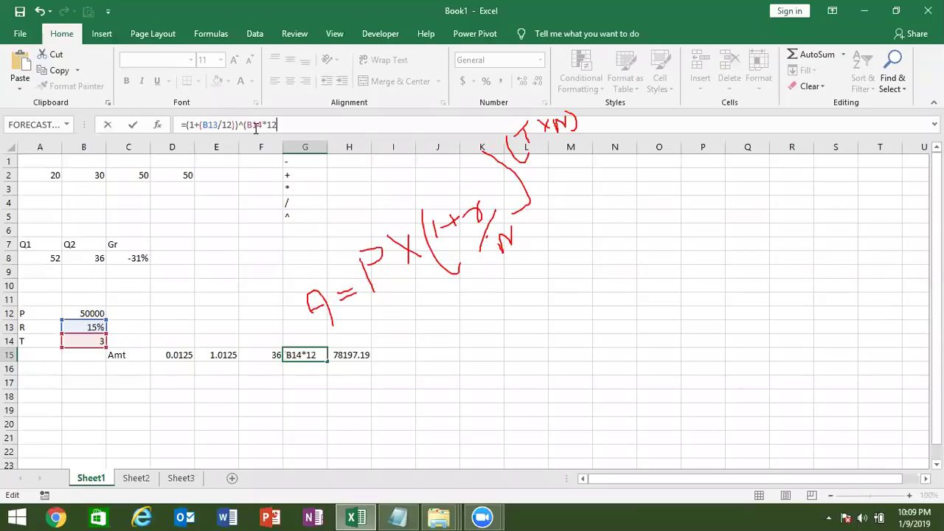
text())
key(Return)
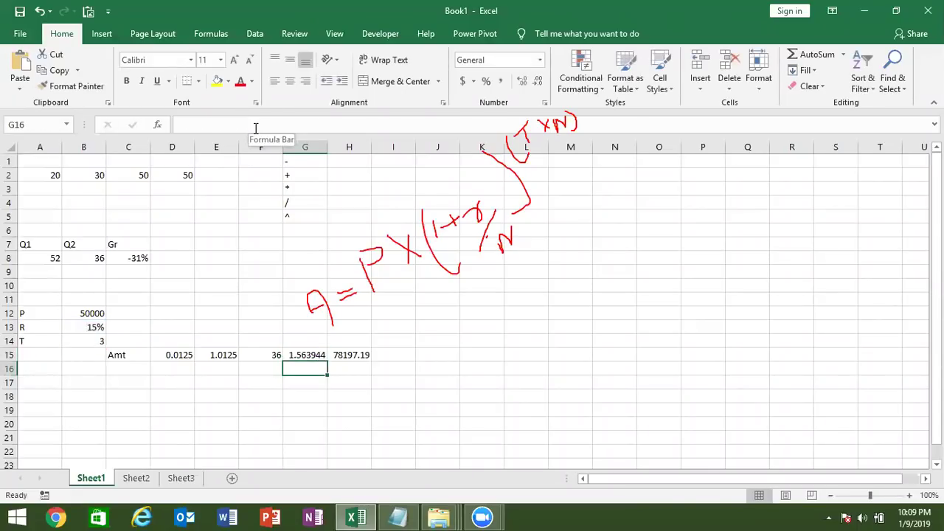
key(Up)
drag(184, 125, 307, 118)
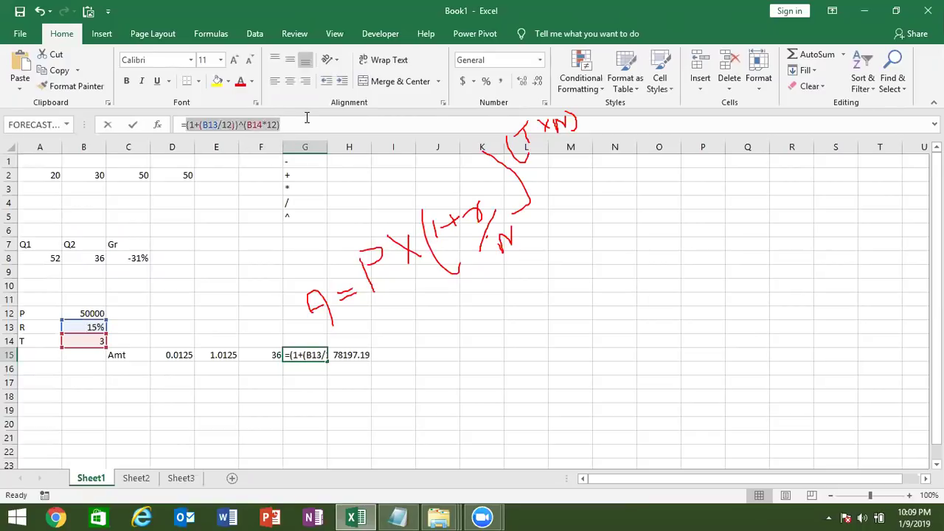
key(Escape)
key(Right)
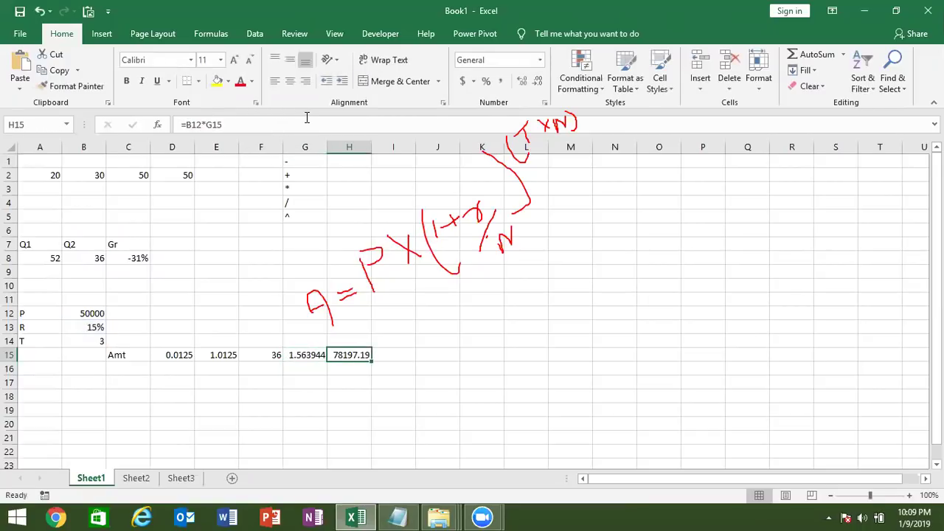
Replace G15 in H15's formula with (1+(B13/12))^(B14*12)
double_click(210, 125)
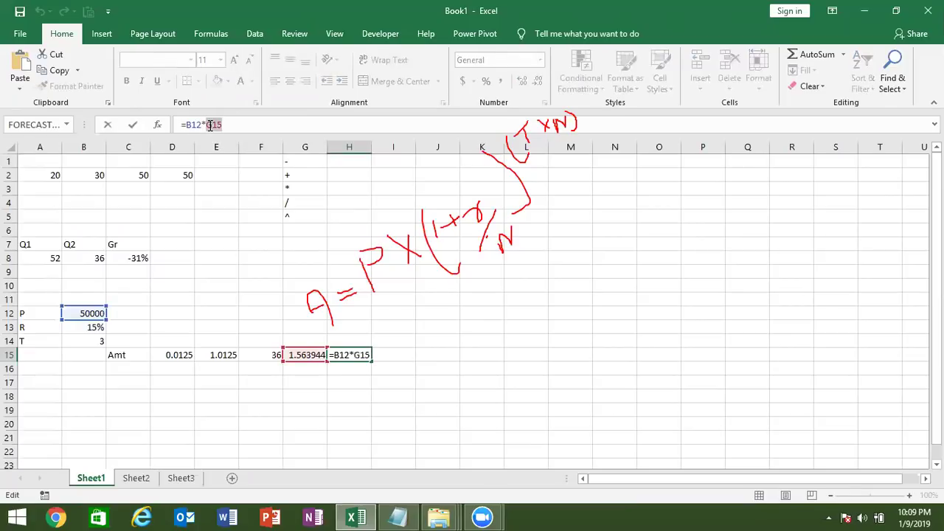
text(()
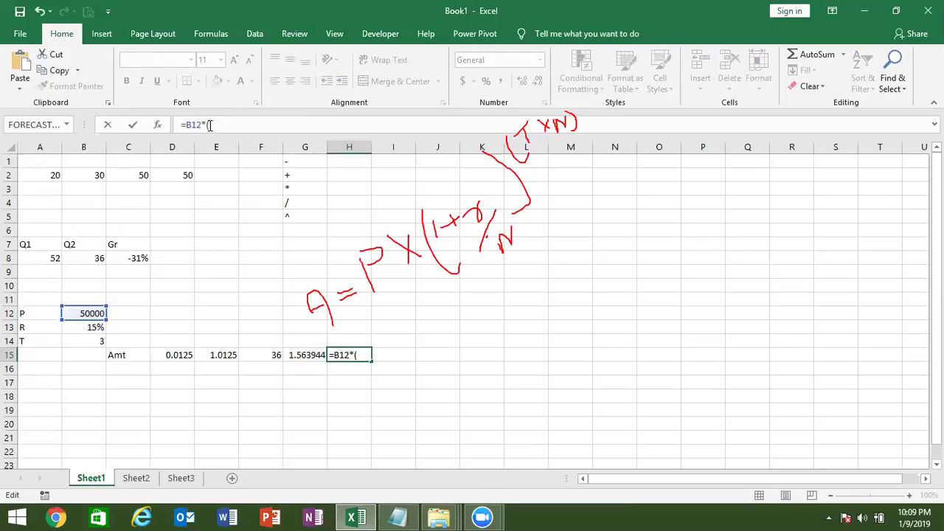
text(1+(B13/12))^(B14*12))
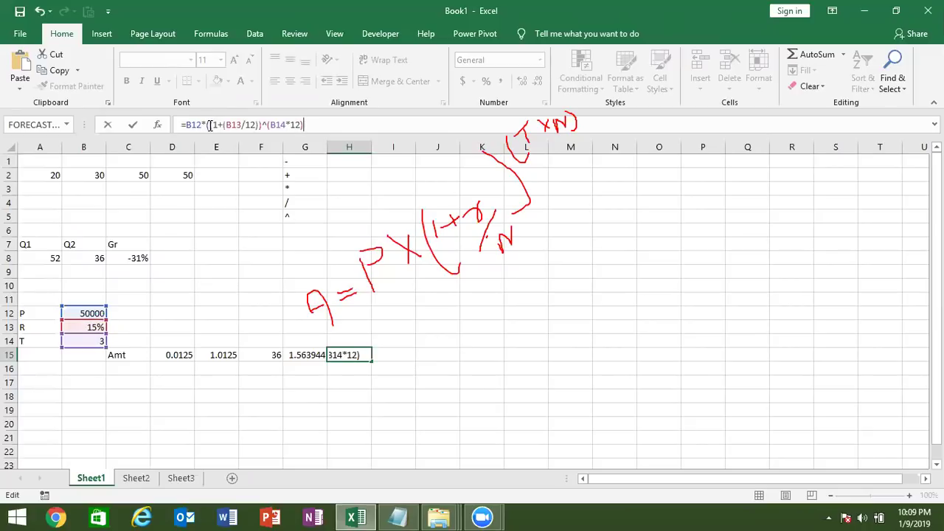
key(Escape)
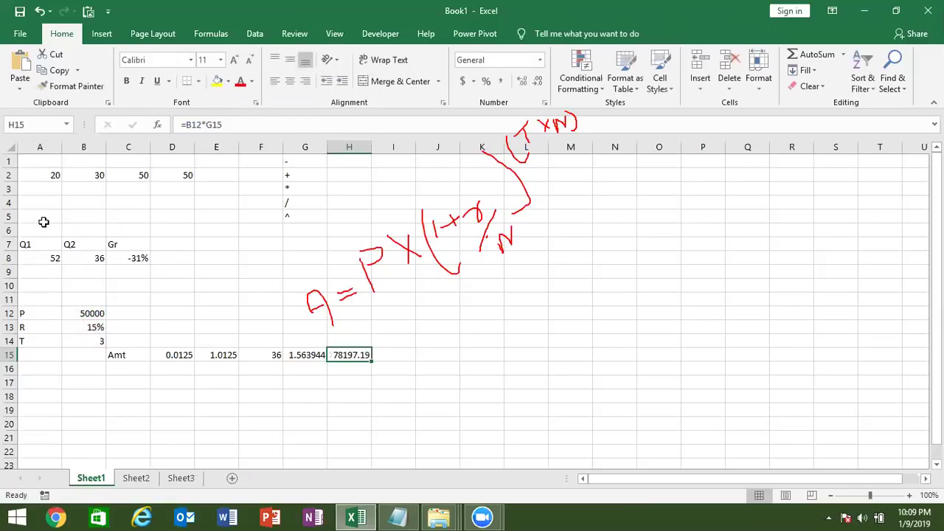
double_click(210, 126)
text((1+(B13/12))^(B14*12))
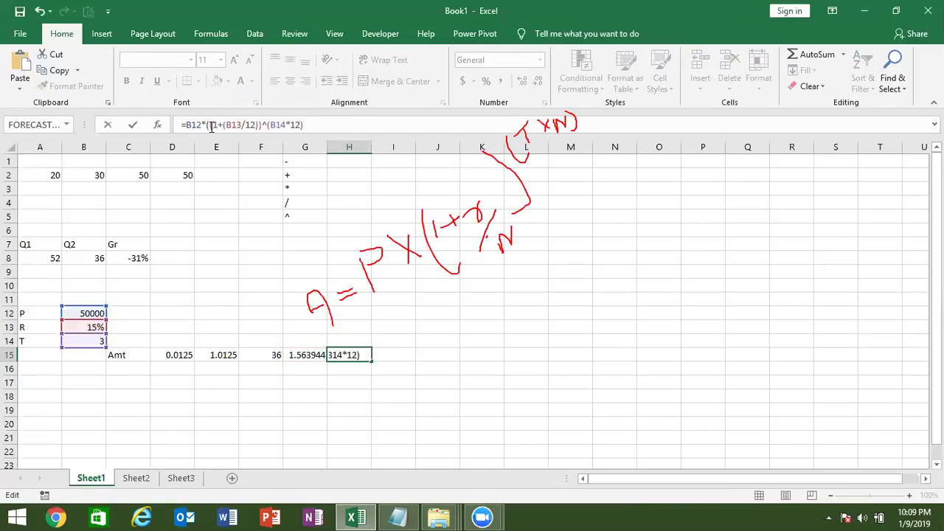
key(ctrl+Return)
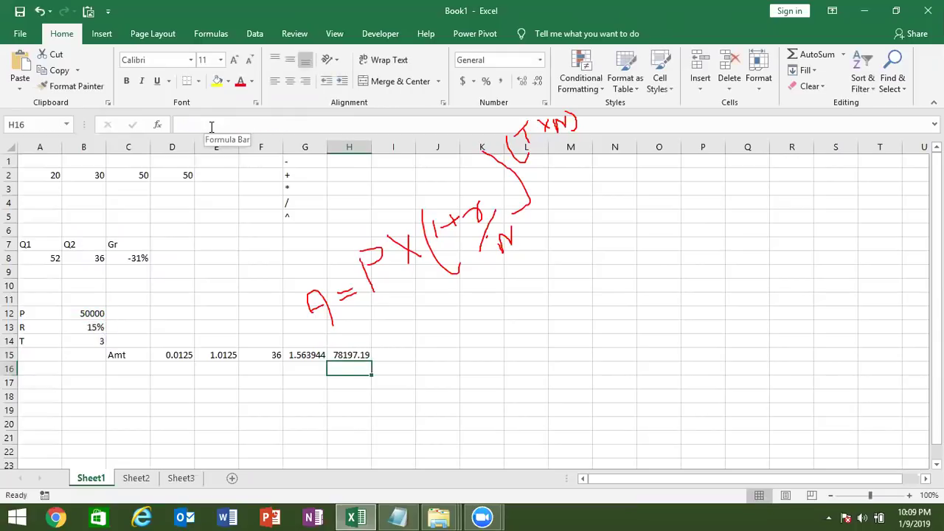
Move the combined amount formula from H15 into C16
key(ctrl+c)
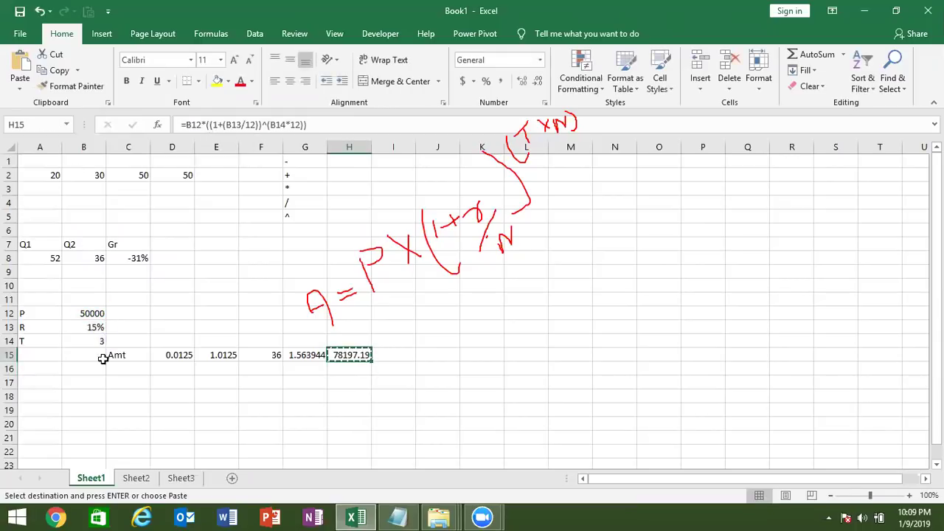
click(117, 367)
key(ctrl+v)
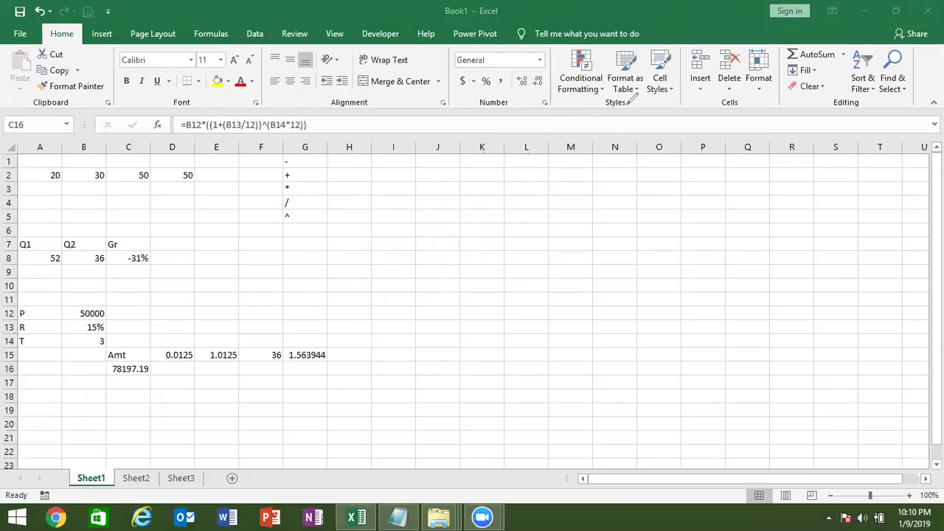
Enter the labels MRP in A18 and Cost in A19, with cost 50 in B19
click(38, 408)
key(Down)
key(Down)
key(Down)
key(Down)
key(Down)
key(Down)
key(Down)
key(Up)
key(Up)
key(Up)
key(Up)
key(Up)
key(Up)
key(Up)
key(Up)
key(Up)
key(Up)
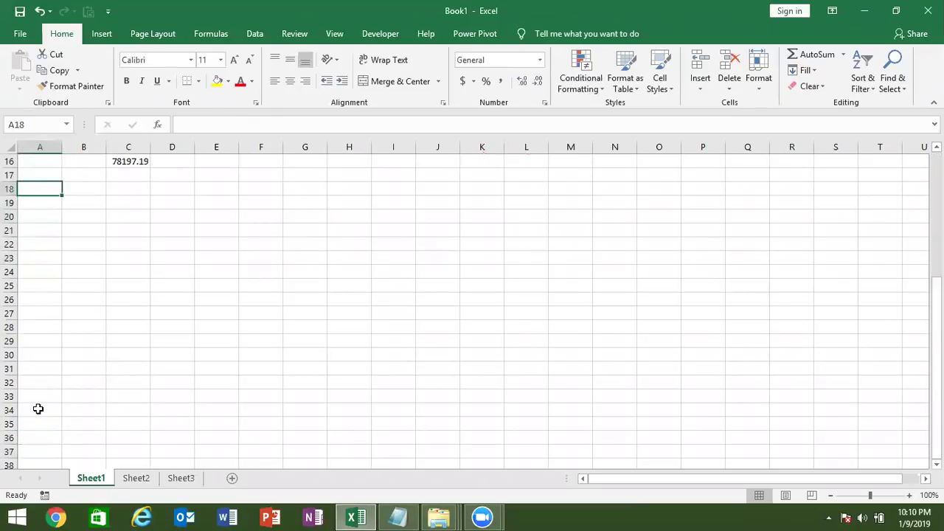
text(MRP)
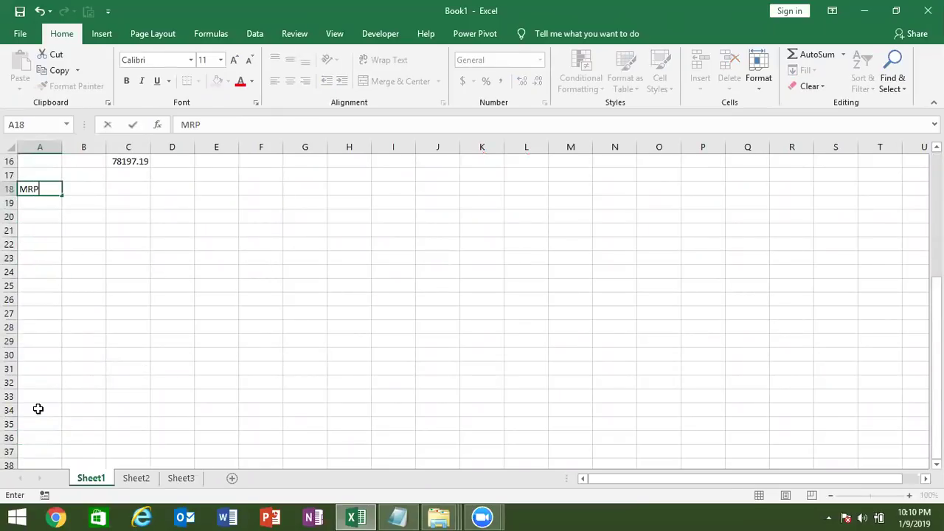
key(Tab)
key(Return)
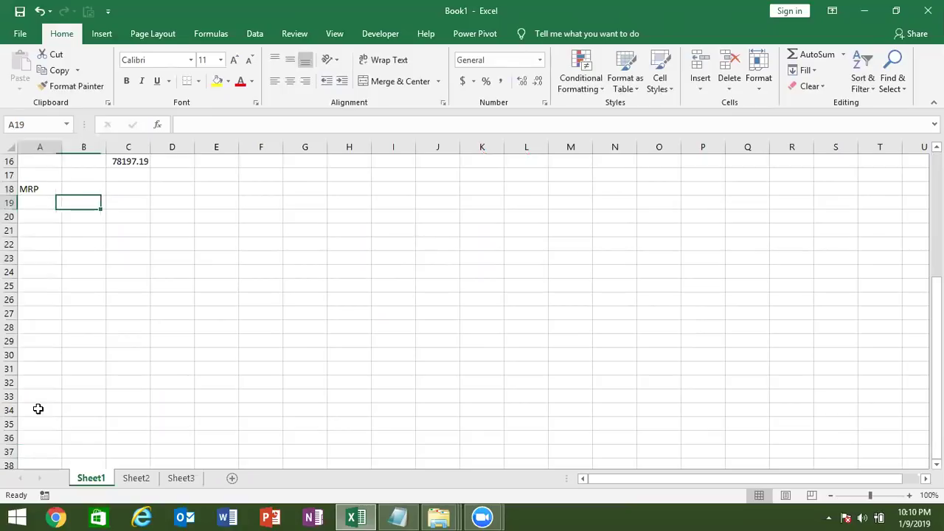
text(Cost)
key(Tab)
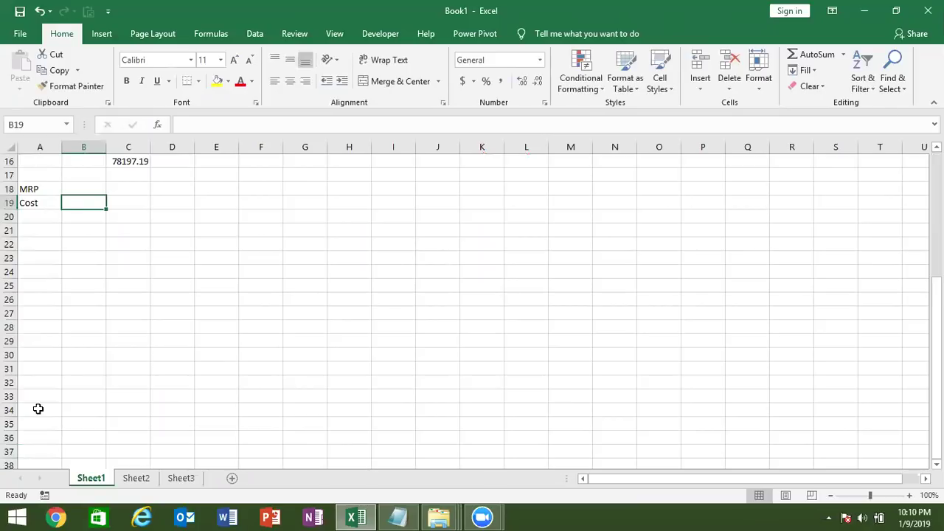
text(50)
key(Down)
Enter the markup rates 5%, 10%, 15% and 20% in D20 through G20
key(Right)
key(Right)
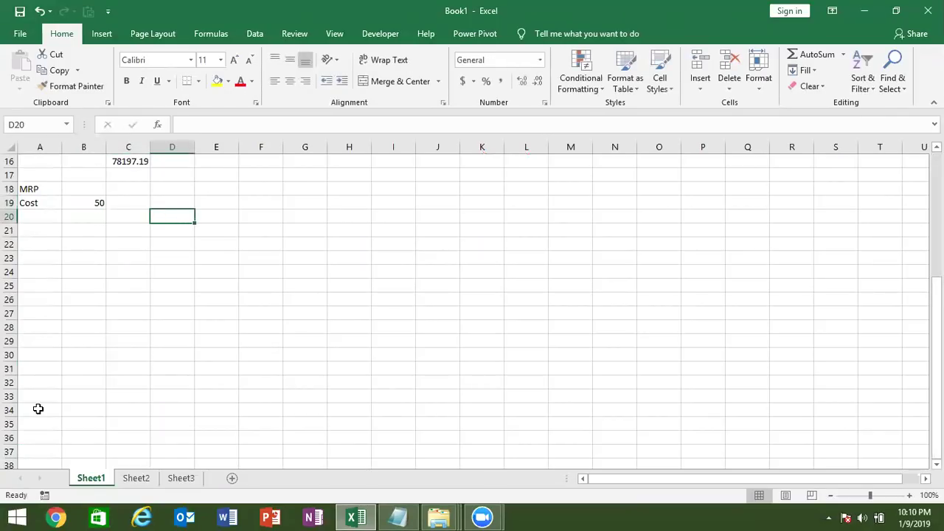
text(5%)
key(Tab)
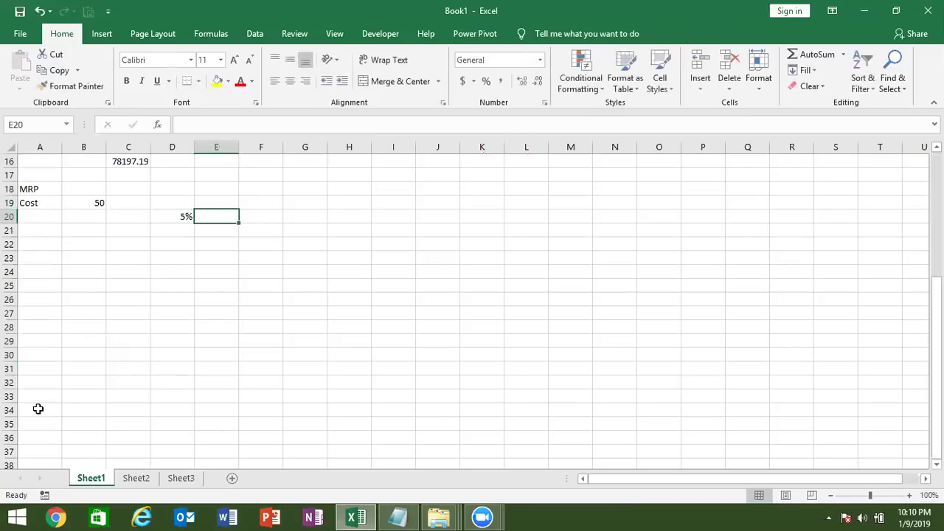
text(10%)
key(Tab)
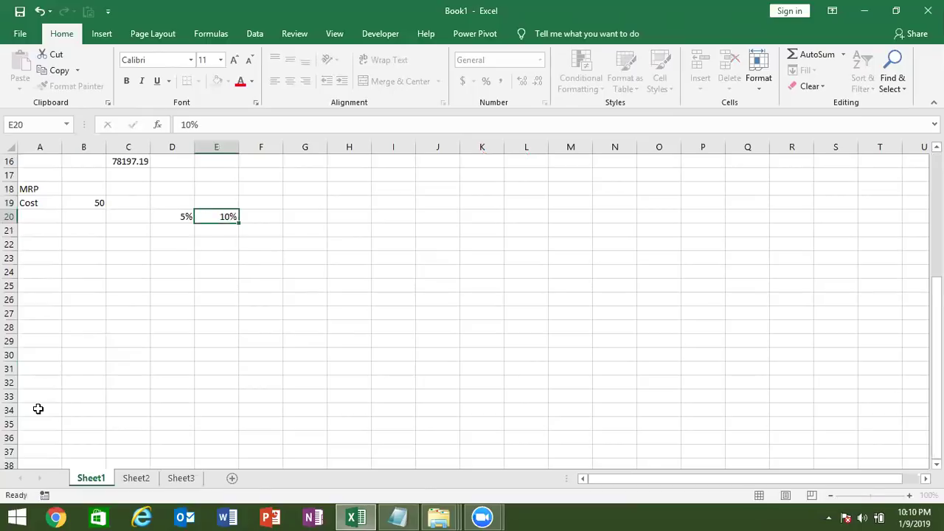
key(Tab)
key(Left)
text(15)
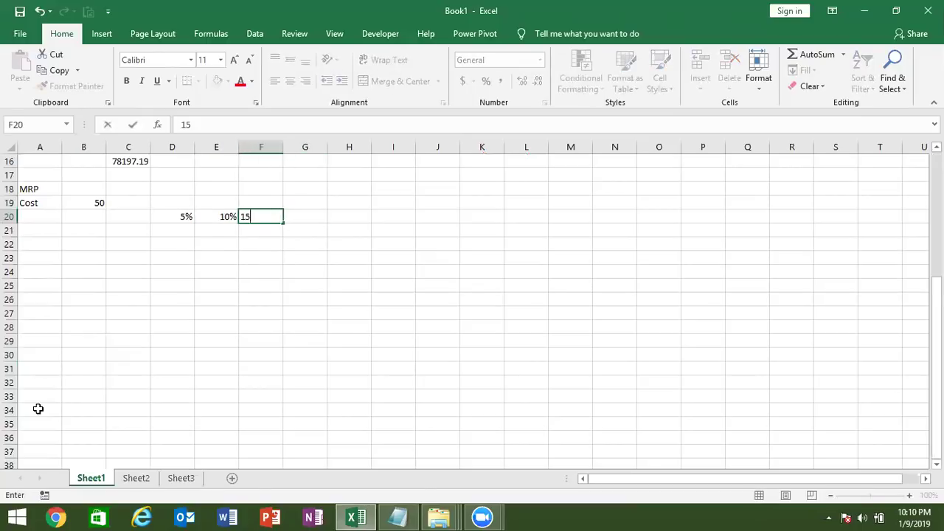
text(%)
key(Tab)
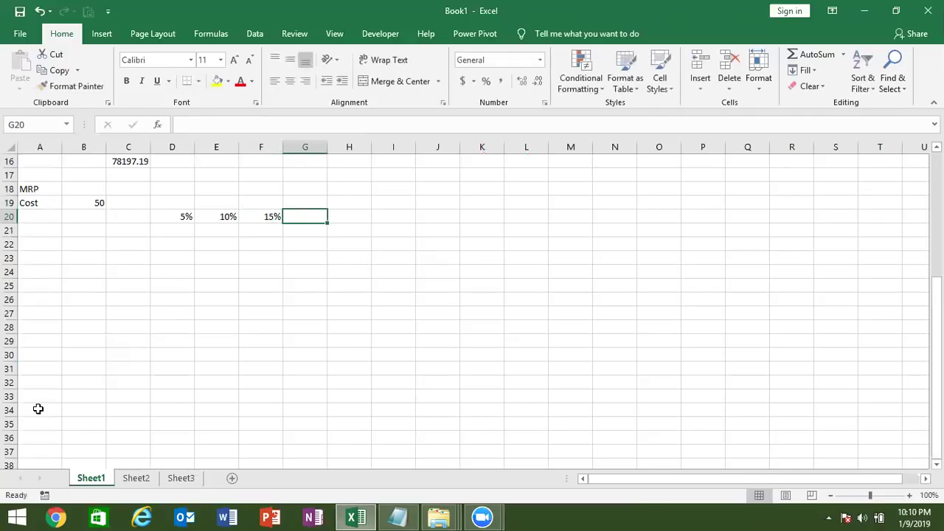
text(20%)
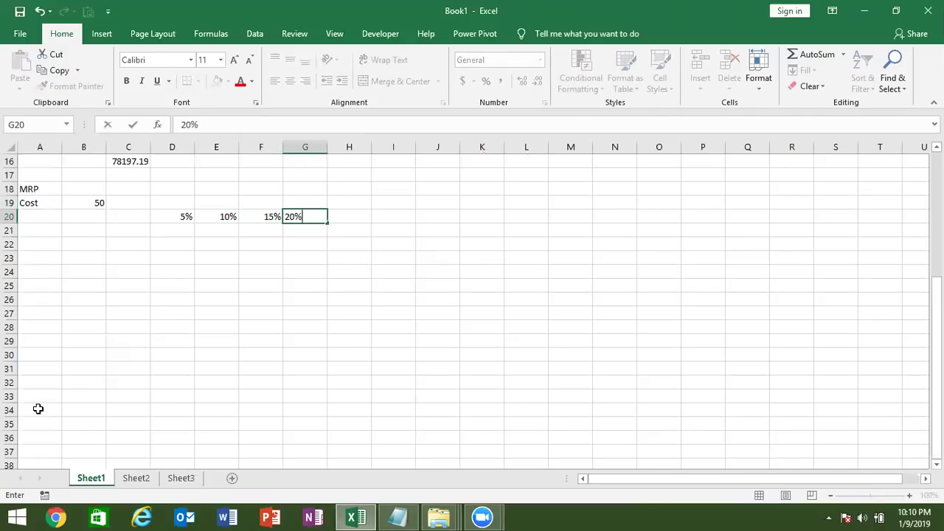
key(Return)
key(Left)
key(Left)
key(Left)
Compute the 5% markup in D21 (=B19*5%) and price 52.5 in D22 (=B19+D21)
text(=)
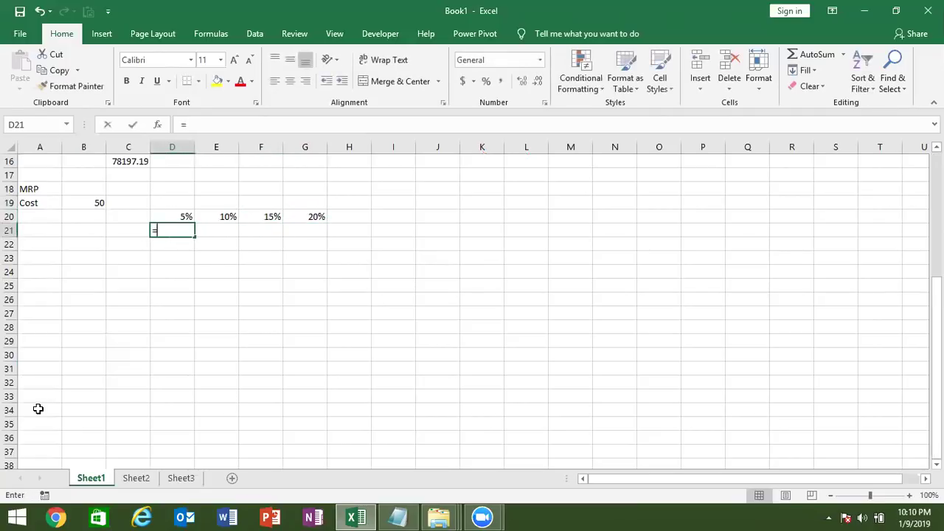
click(89, 202)
text(*5%)
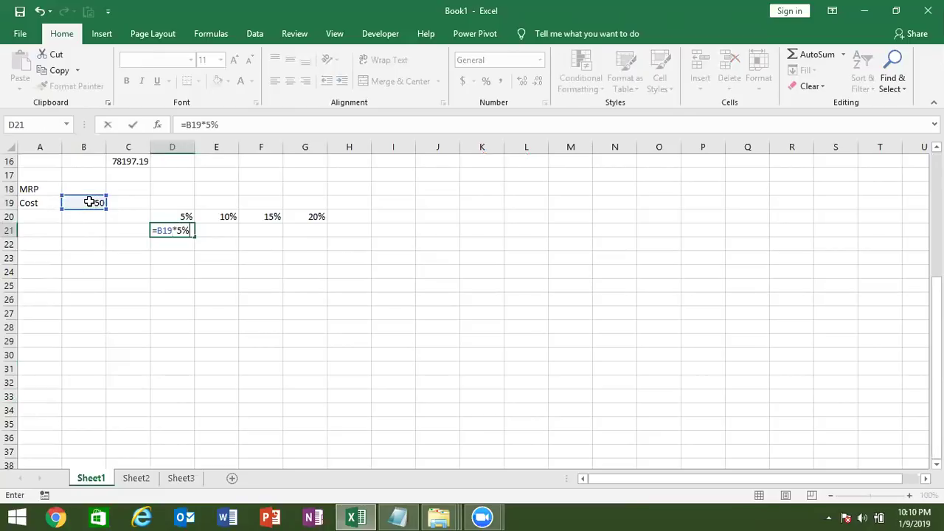
key(Return)
text(=)
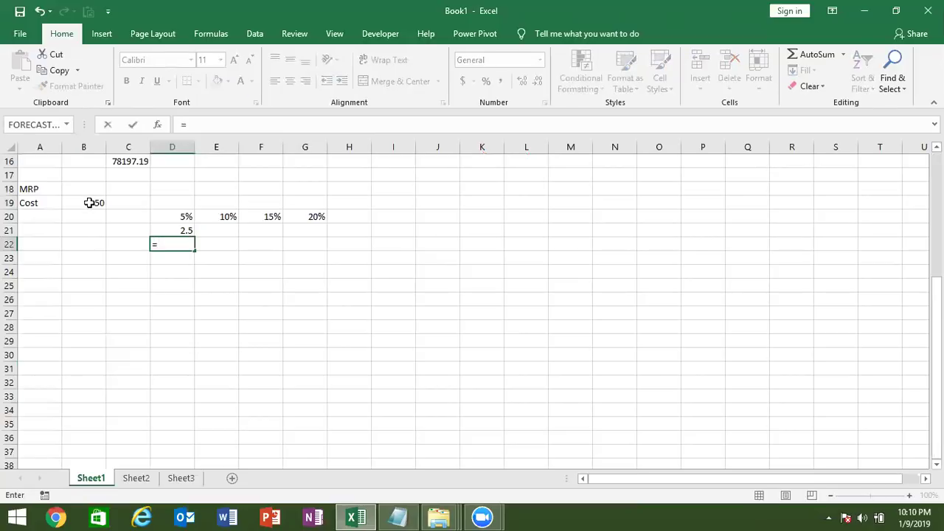
click(89, 202)
text(+)
click(155, 225)
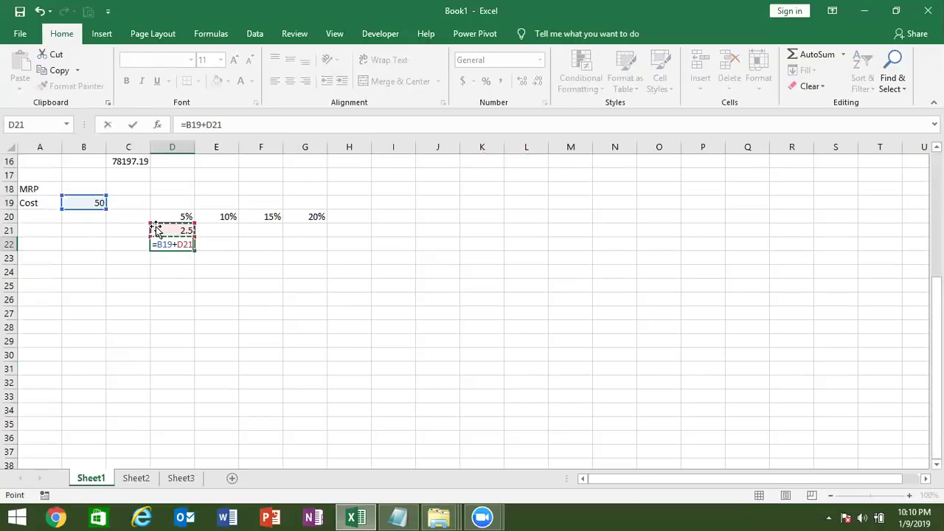
key(Return)
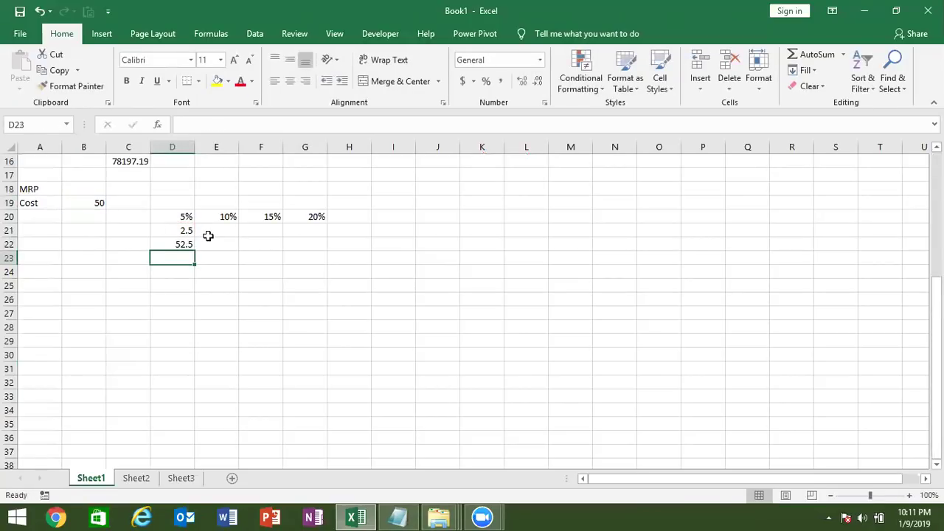
Compute the 10% markup in E21 (=D22*10%) and price 57.75 in E22 (=D22+E21)
click(216, 233)
text(=)
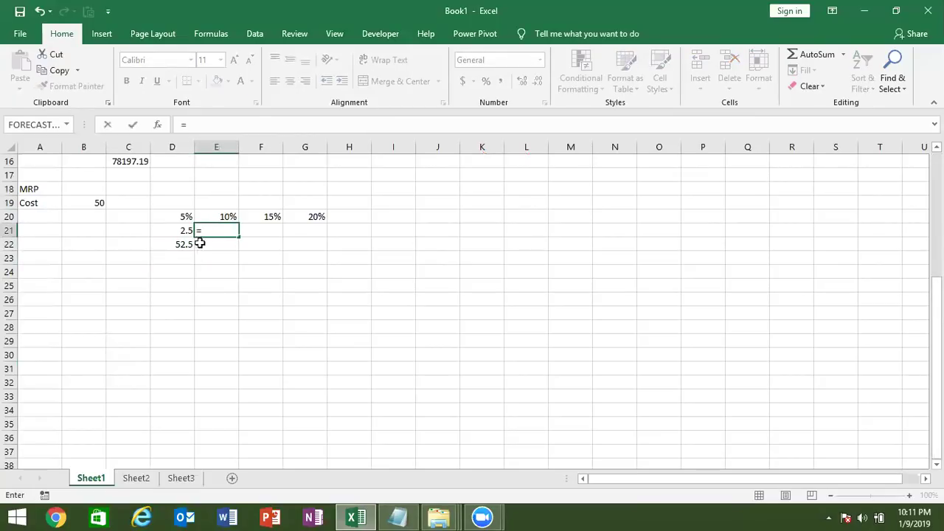
click(185, 245)
text(*)
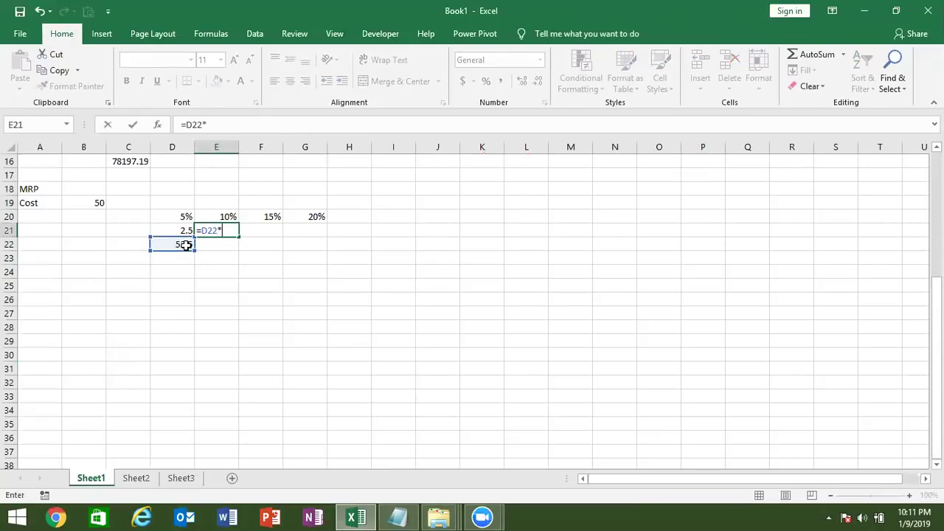
text(10%)
key(Return)
text(=)
click(180, 248)
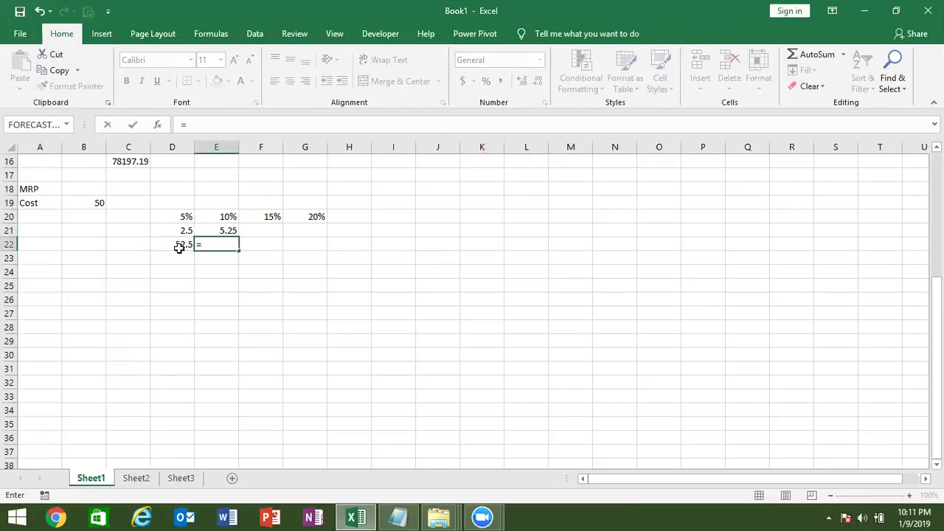
text(D22+)
click(208, 230)
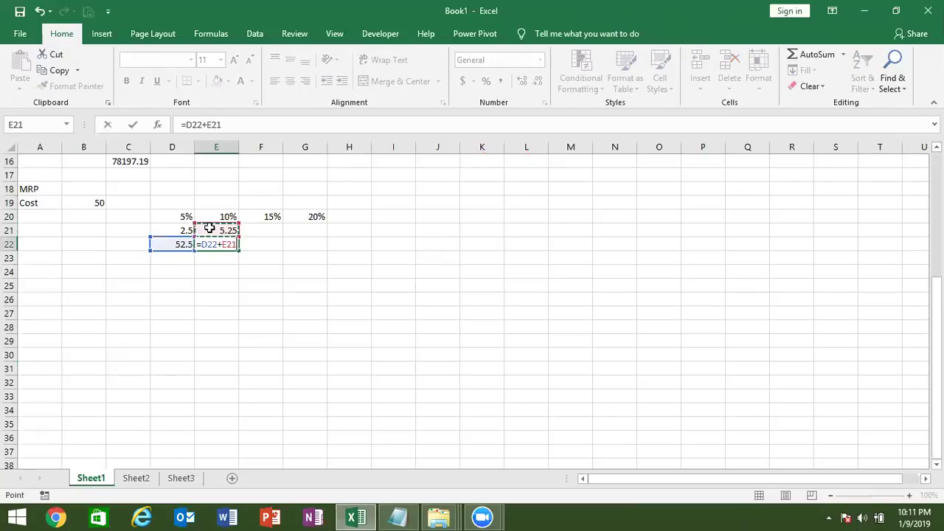
key(Return)
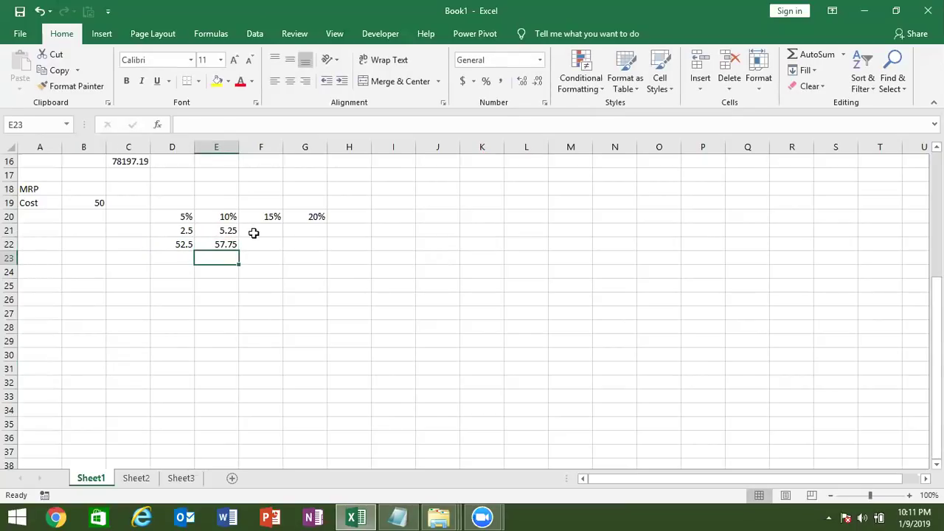
Compute the 15% markup in F21 (=E22*15%) and price 66.4125 in F22 (=E22+F21)
click(253, 233)
text(=)
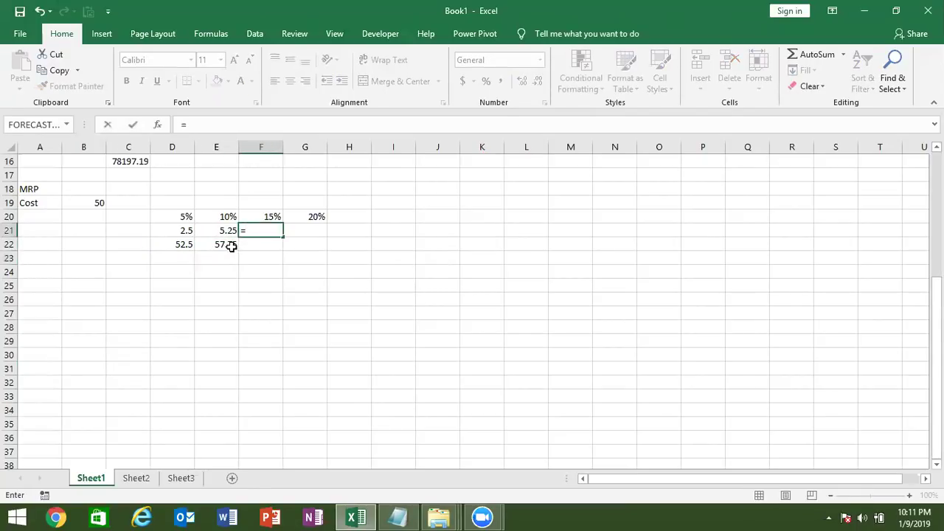
click(231, 247)
text(*)
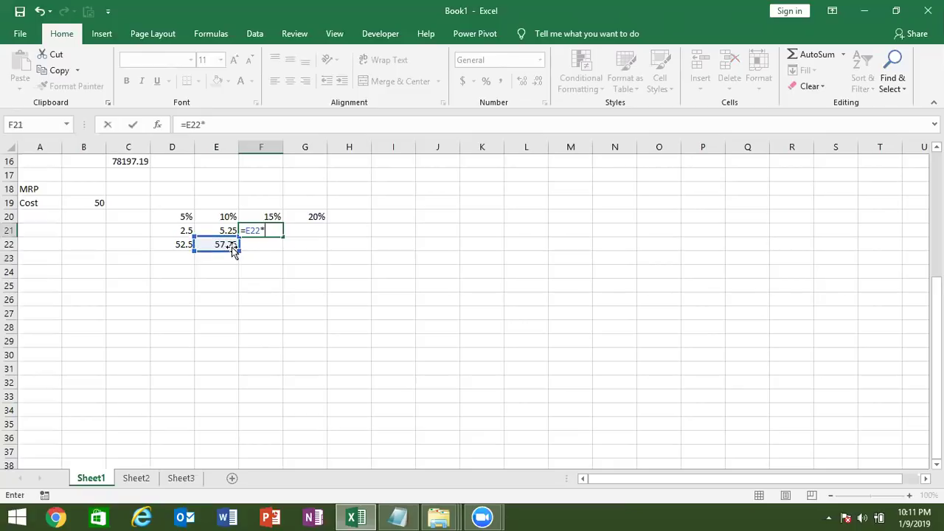
text(15%)
key(Return)
text(=)
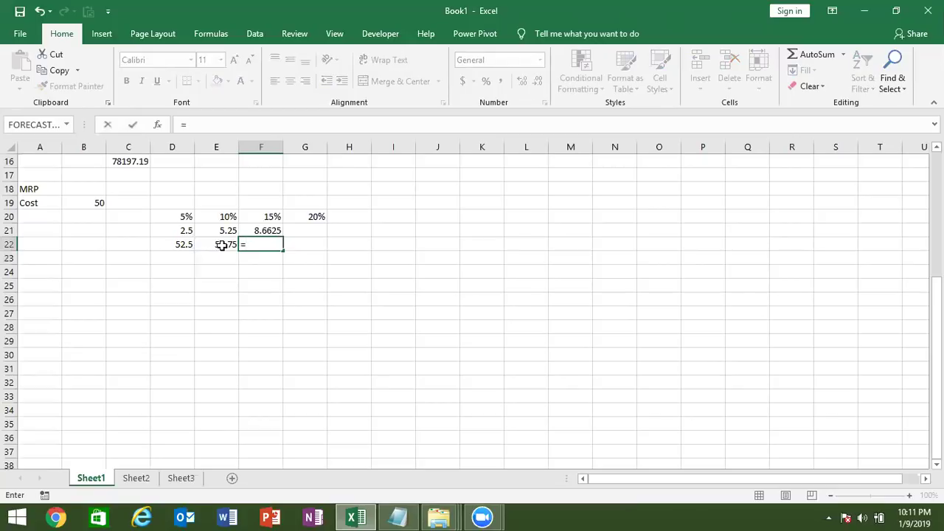
click(225, 244)
text(+)
click(259, 231)
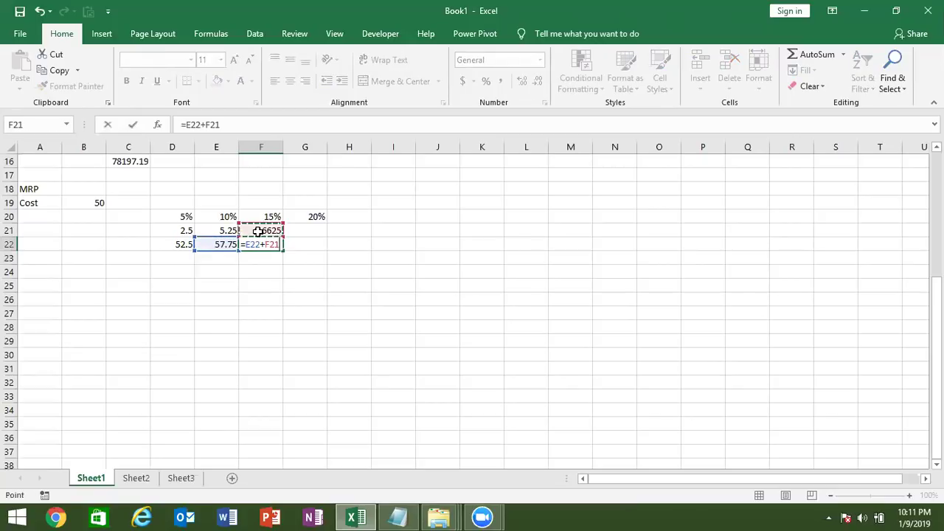
key(Return)
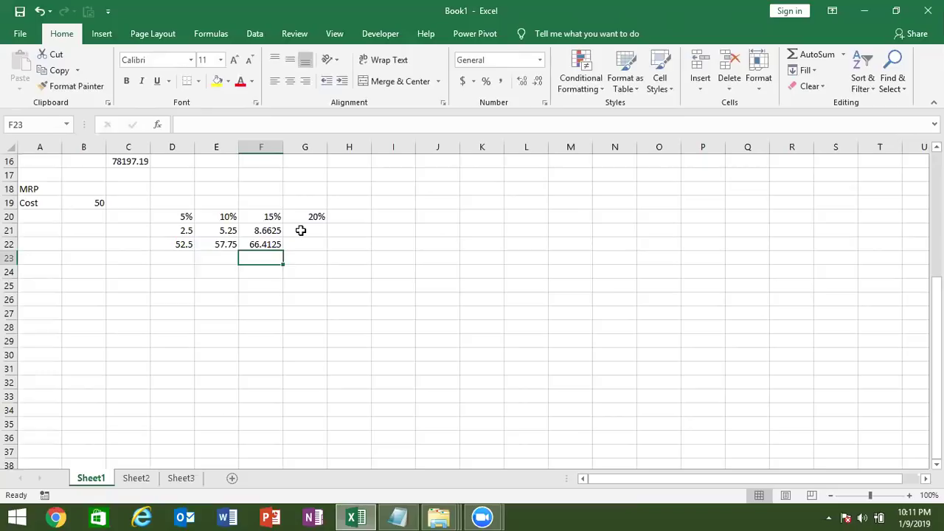
Compute the 20% markup in G21 (=F22*20%) and final price 79.695 in G22 (=F22+G21)
click(303, 231)
text(=)
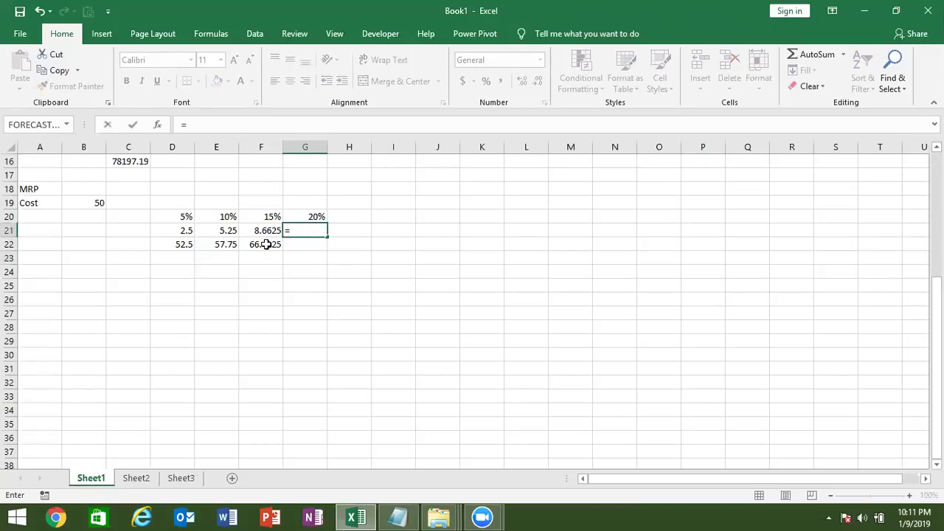
click(265, 244)
text(*20%)
key(Return)
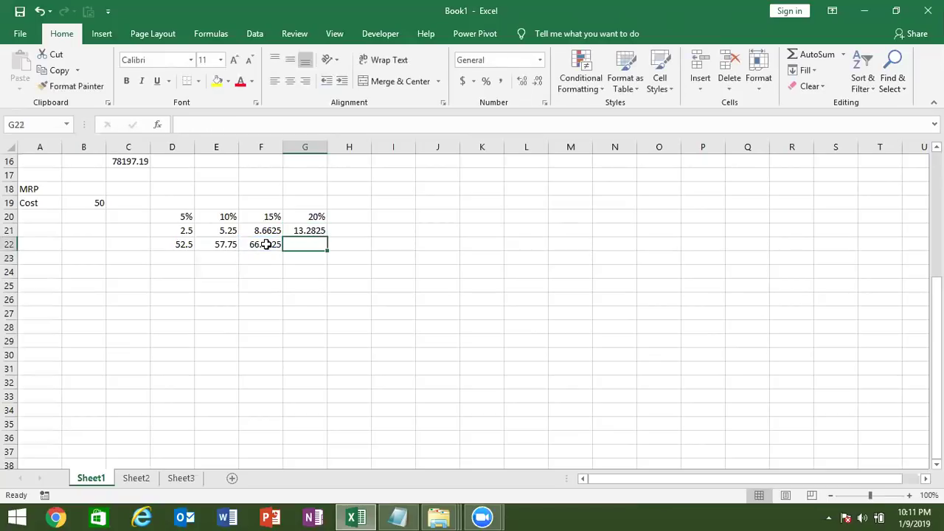
text(=)
click(261, 245)
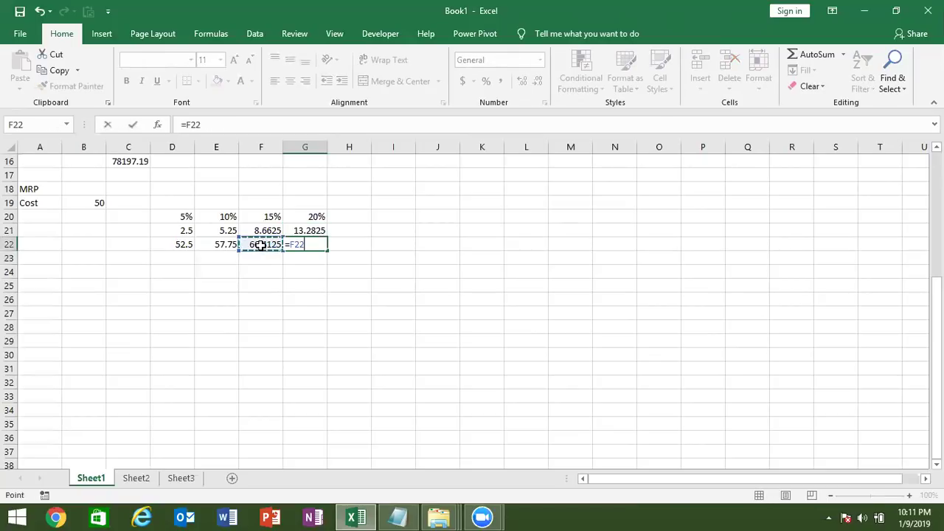
text(+)
click(292, 231)
key(Return)
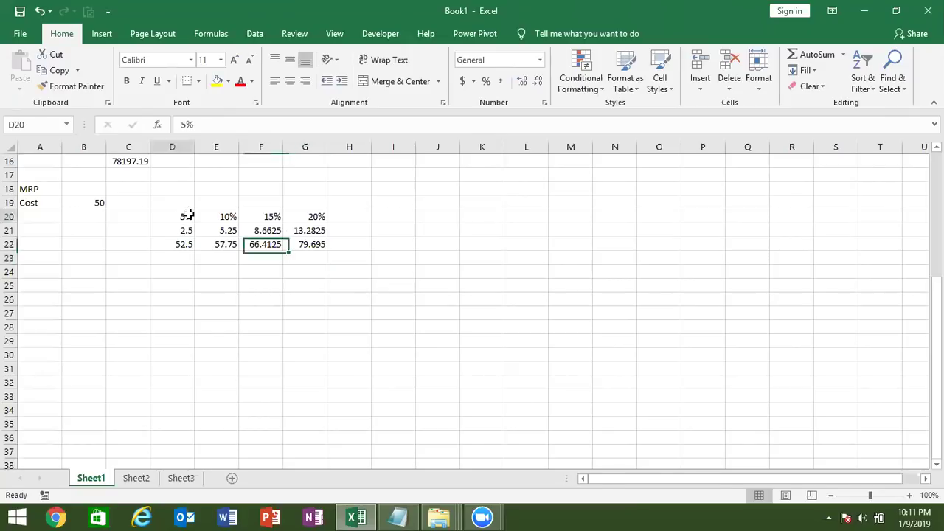
drag(184, 214, 297, 213)
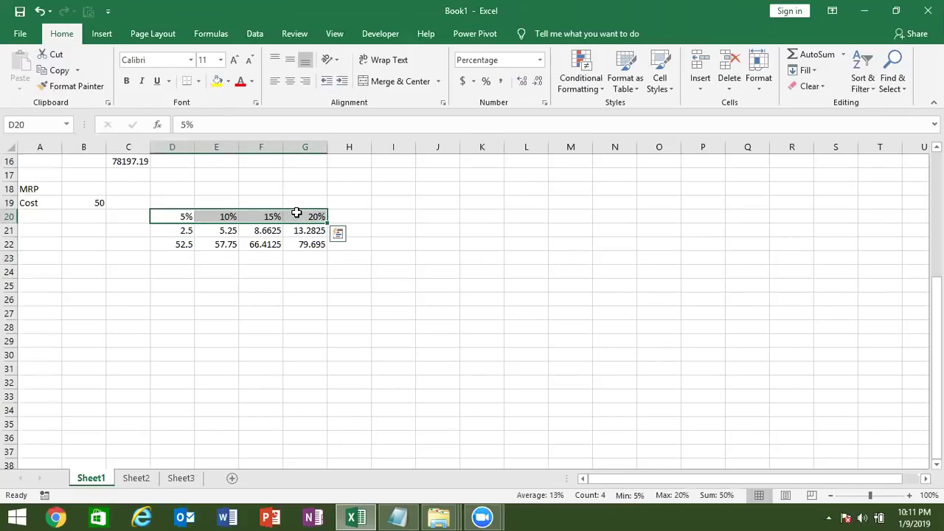
click(185, 230)
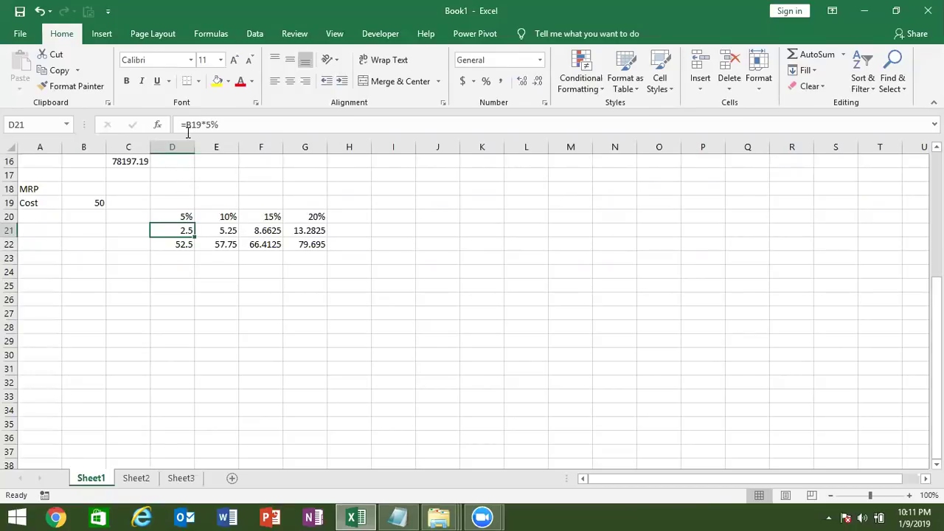
Replace the D21 reference in D22 with (B19*5%), giving =B19+(B19*5%) and still 52.5
drag(185, 124, 240, 135)
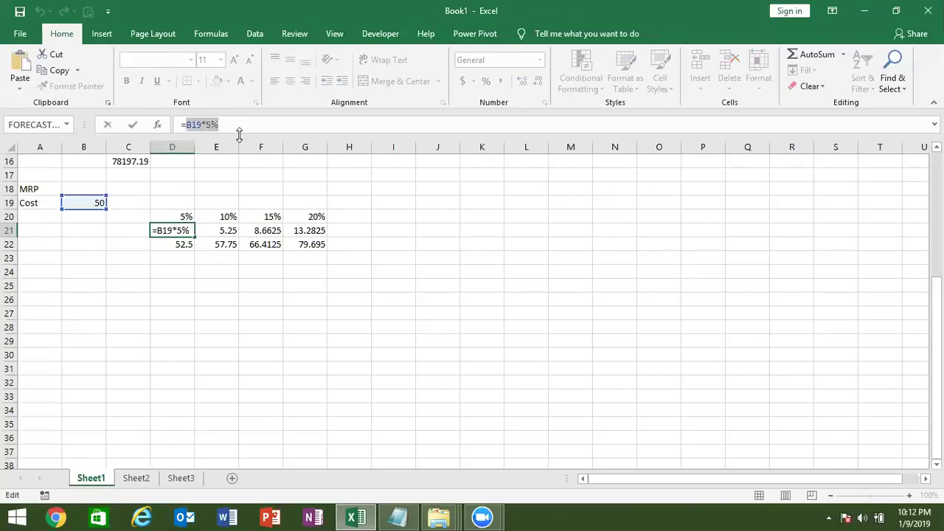
key(Escape)
key(Down)
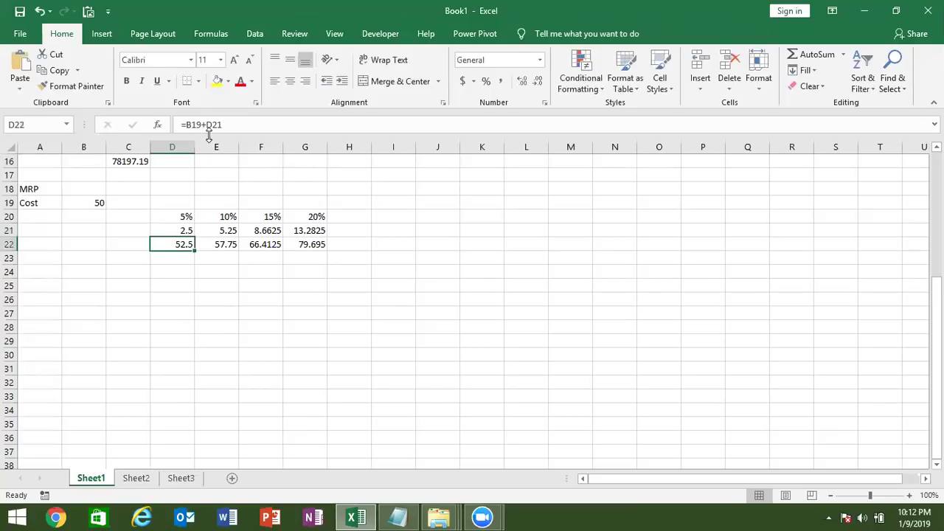
click(213, 125)
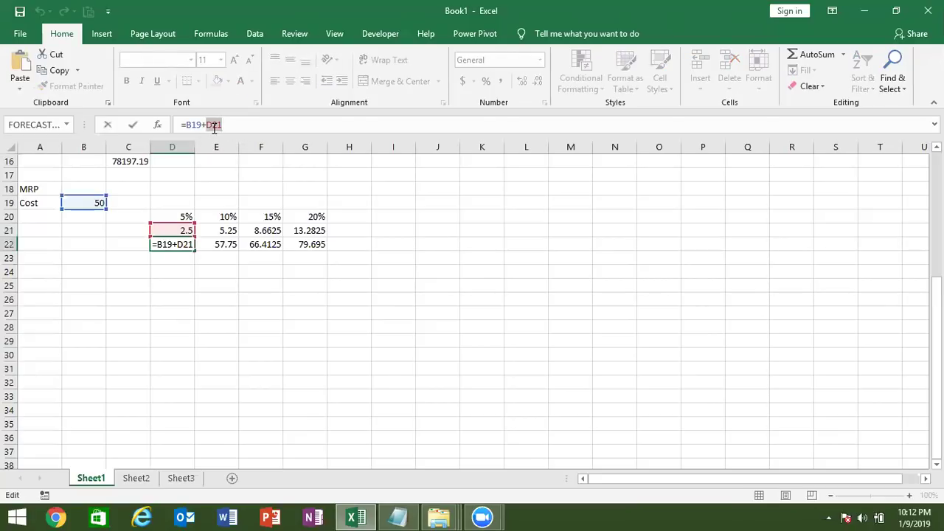
text(()
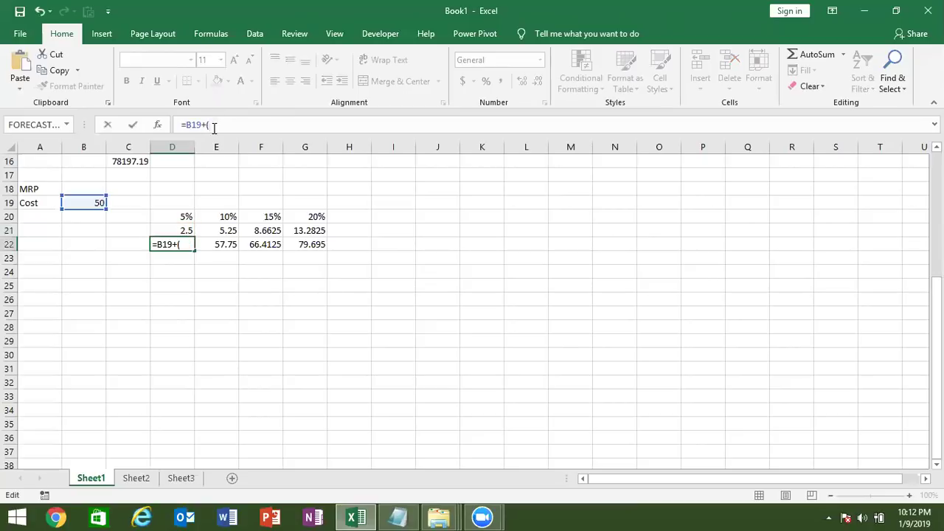
text(B19*5%))
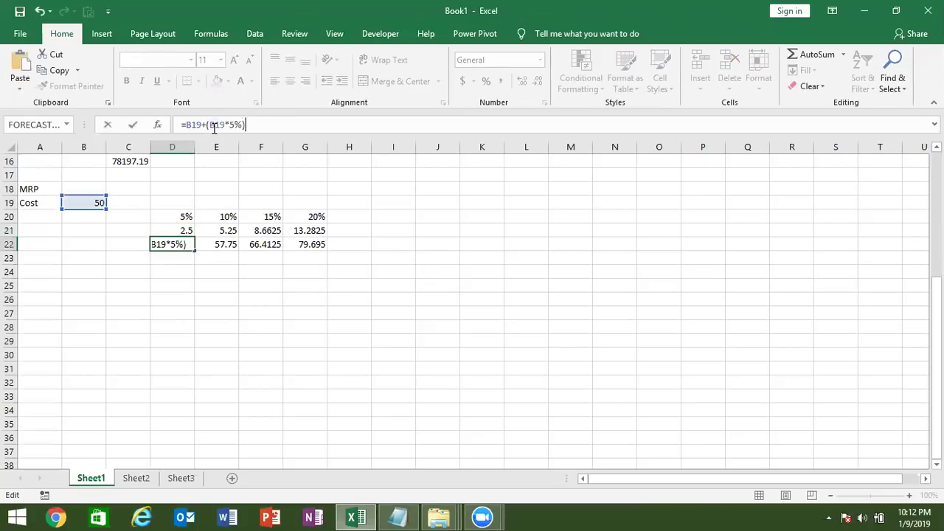
key(Return)
key(Up)
drag(190, 127, 249, 127)
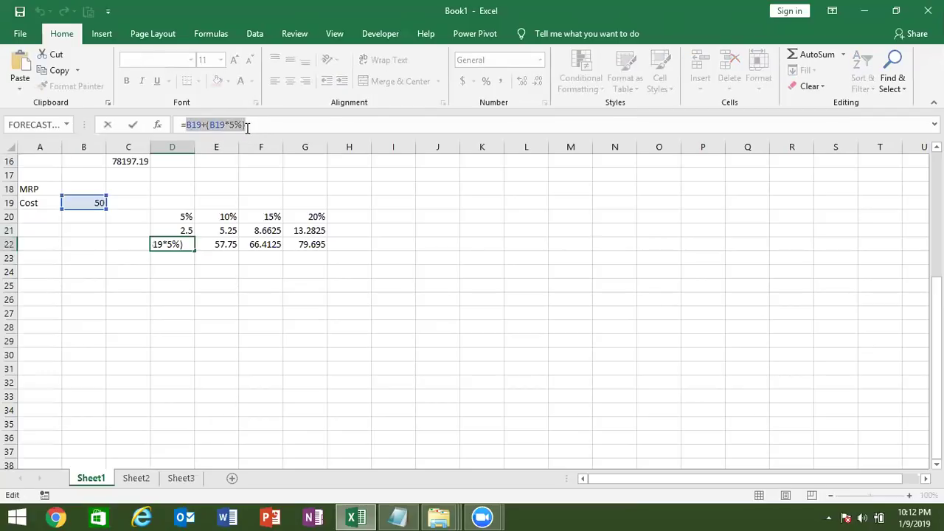
key(Escape)
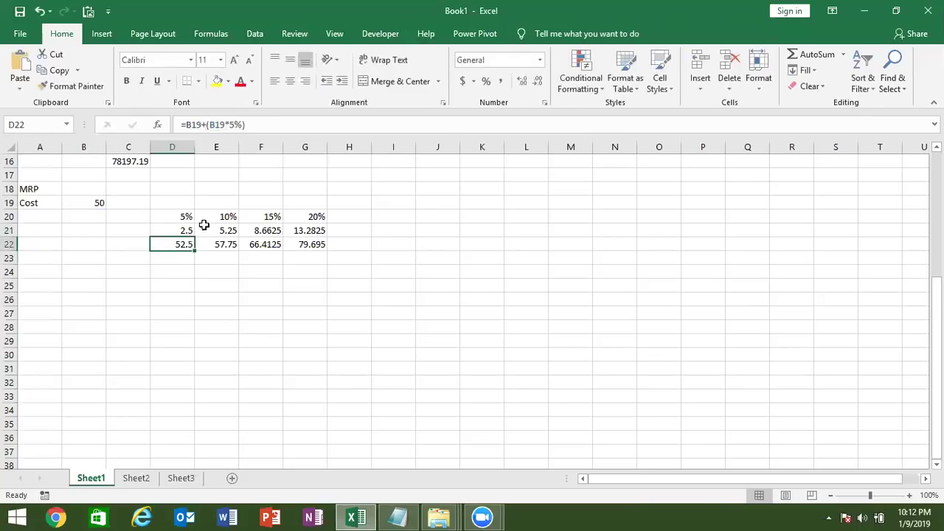
Replace the D22 reference in E21's formula with (B19+(B19*5%))
click(207, 230)
double_click(190, 124)
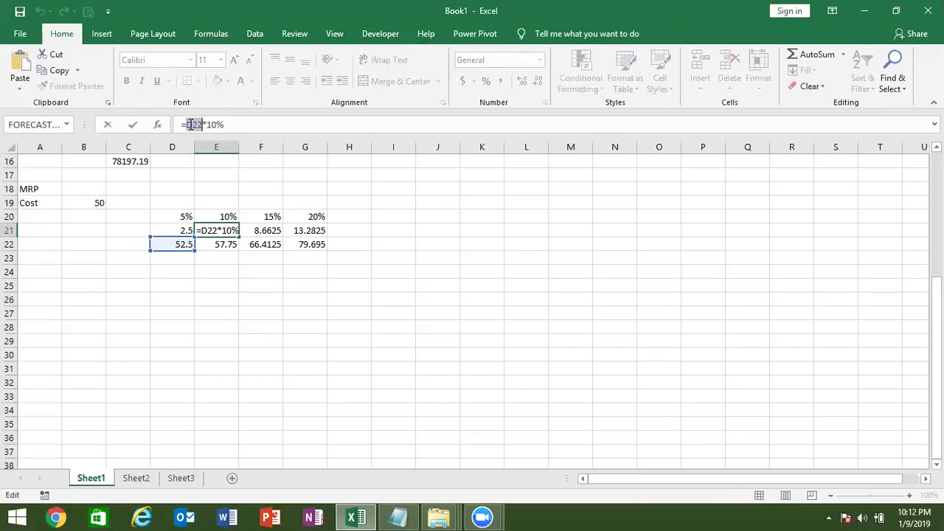
text(()
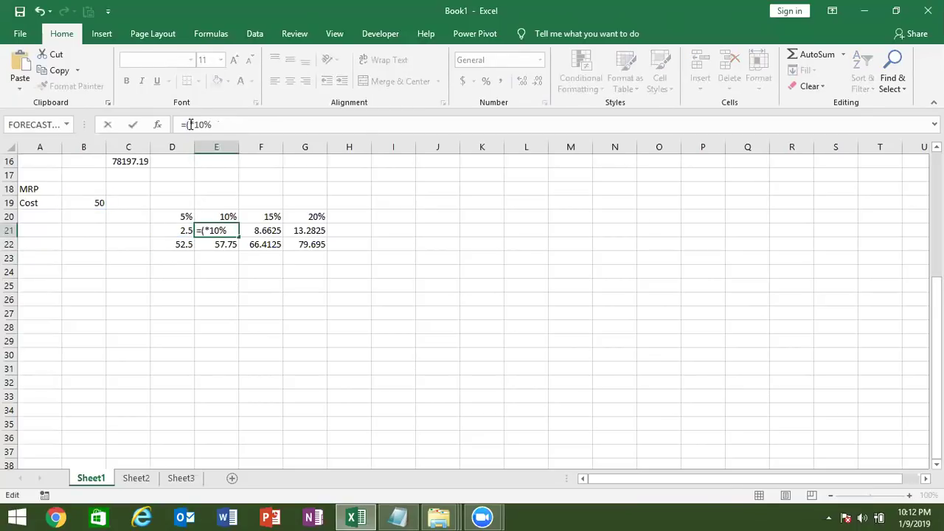
text(B19+(B19*5%))
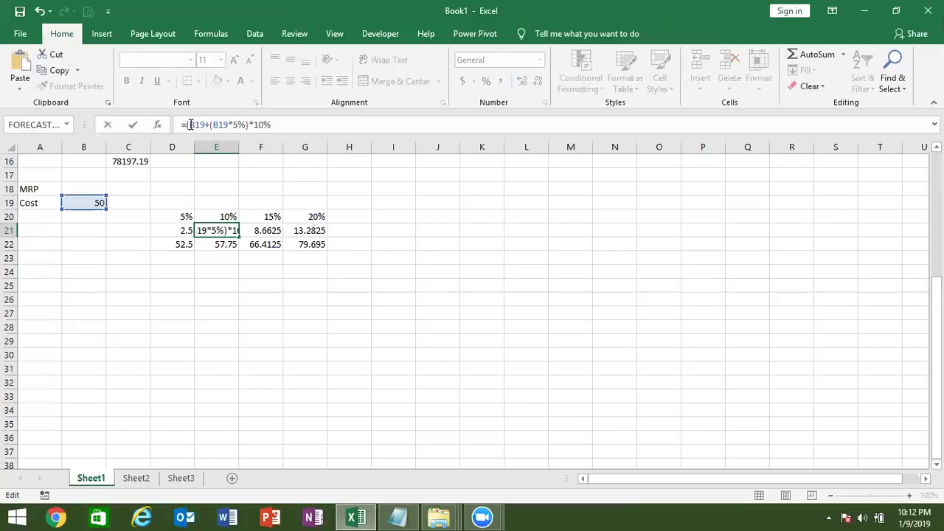
text())
key(Return)
Re-edit E21, pasting the cost-plus-5% expression into brackets in place of D22
key(Up)
click(186, 125)
drag(186, 125, 303, 131)
key(ctrl+c)
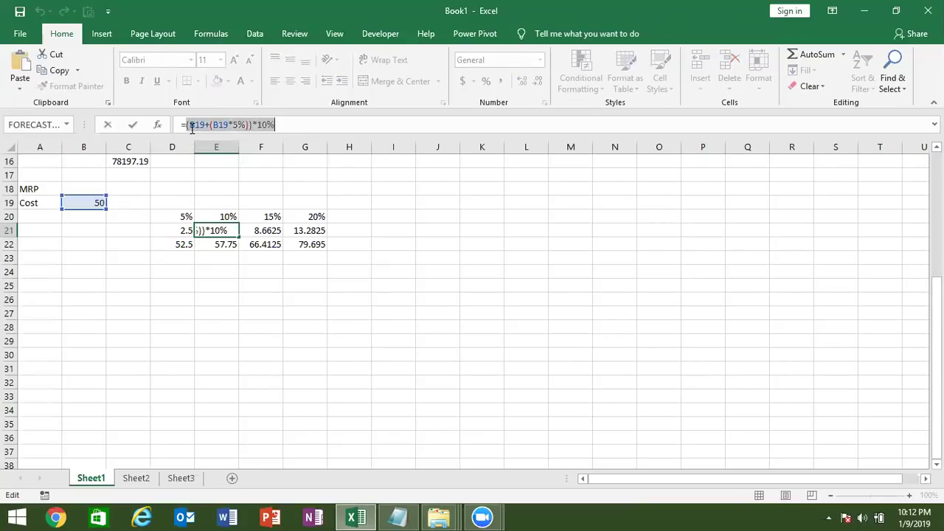
key(Escape)
key(Down)
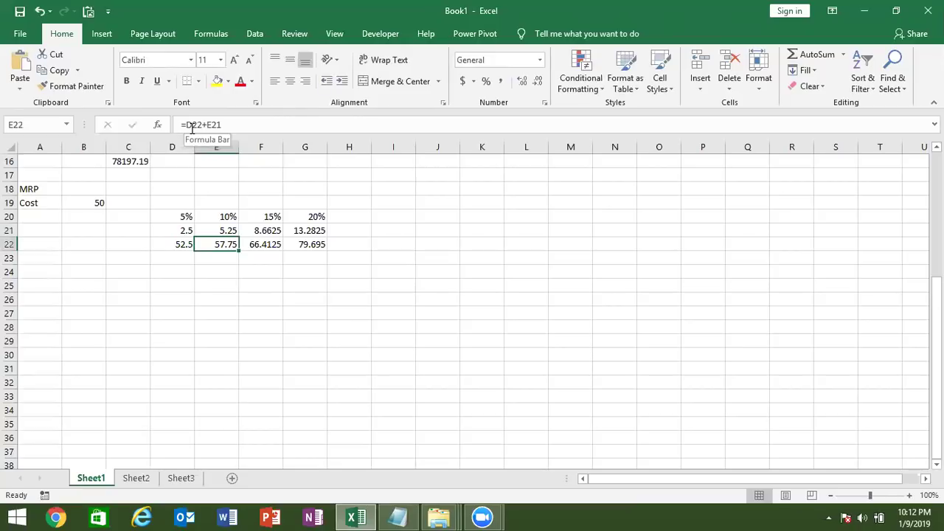
key(Up)
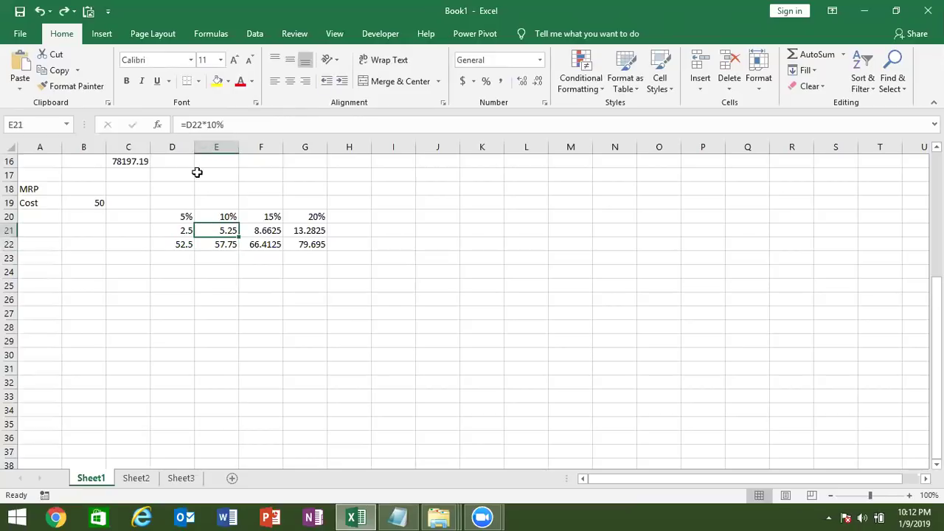
double_click(193, 125)
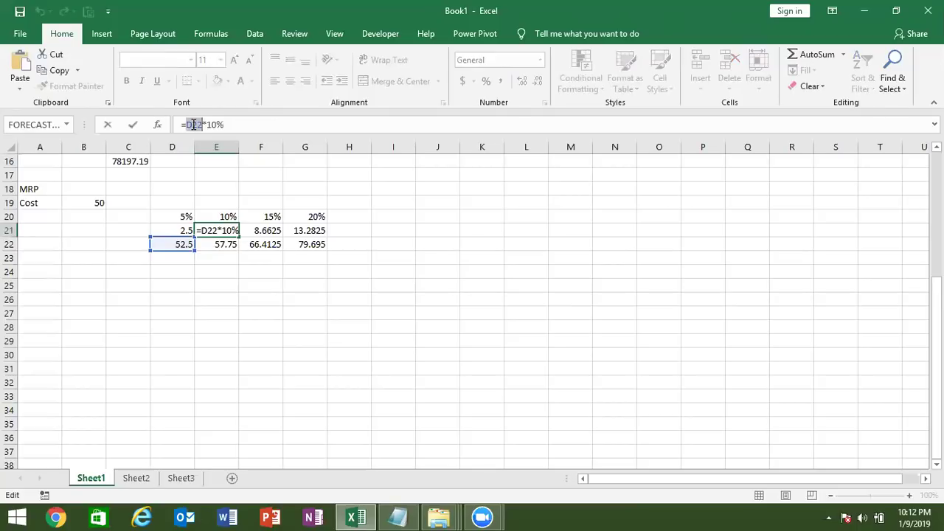
text(())
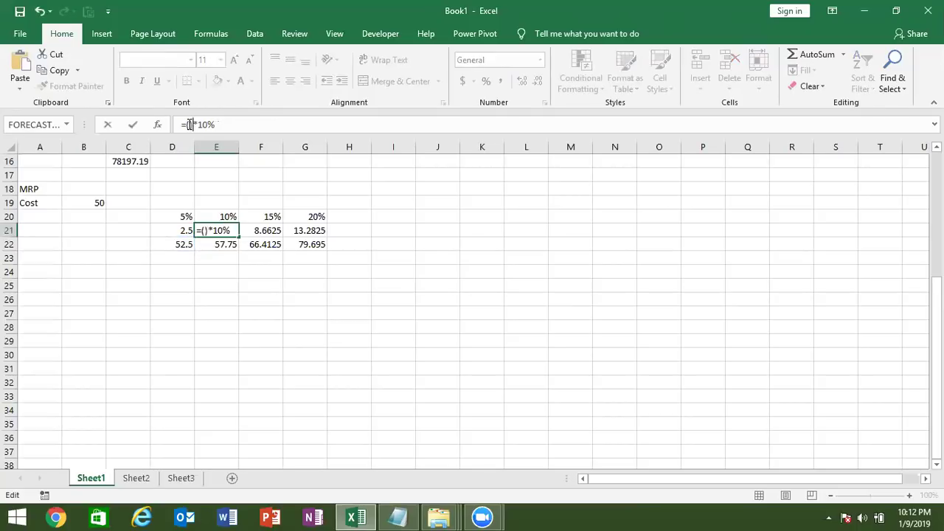
key(ctrl+v)
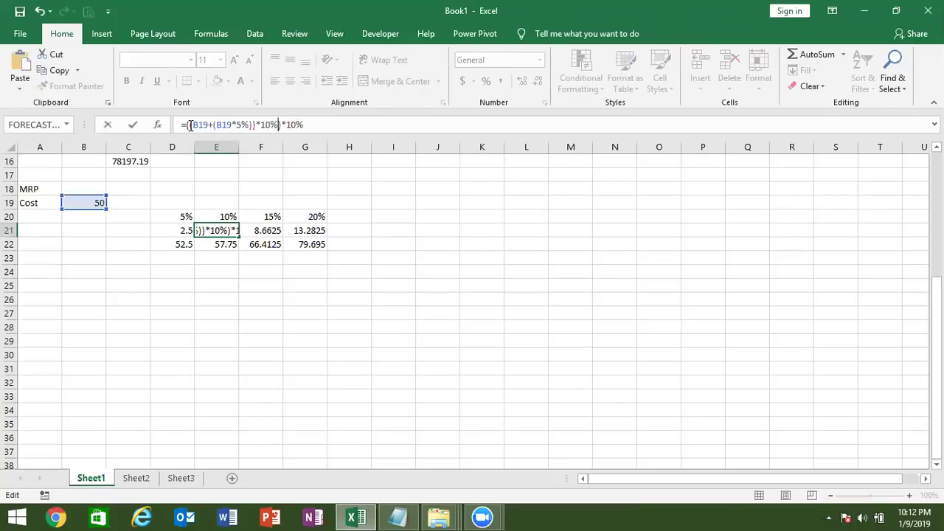
key(Return)
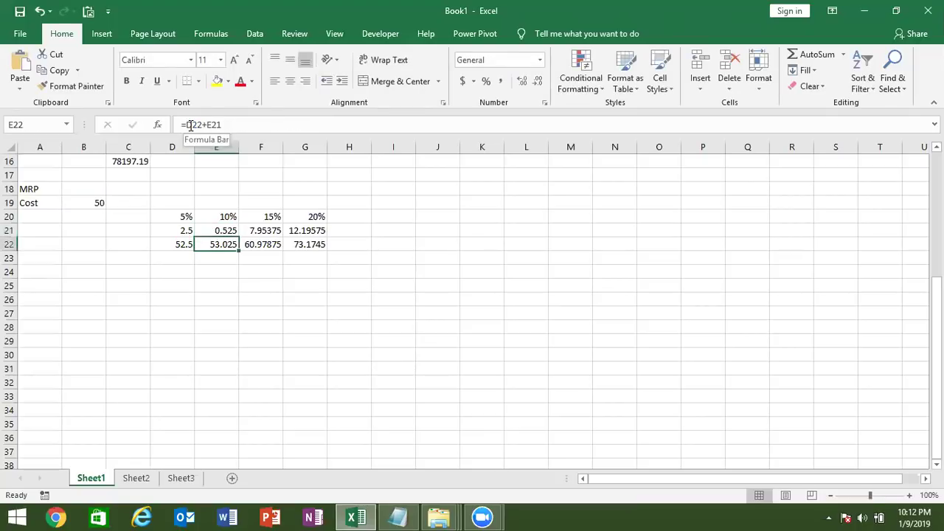
Undo the wrong E21 result and cancel a stray entry in C21
key(ctrl+z)
key(Left)
key(Left)
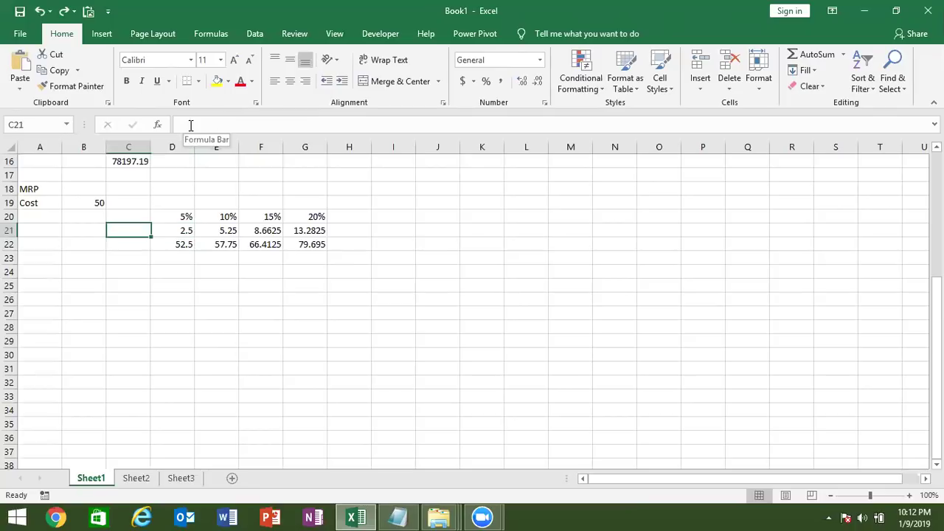
click(190, 125)
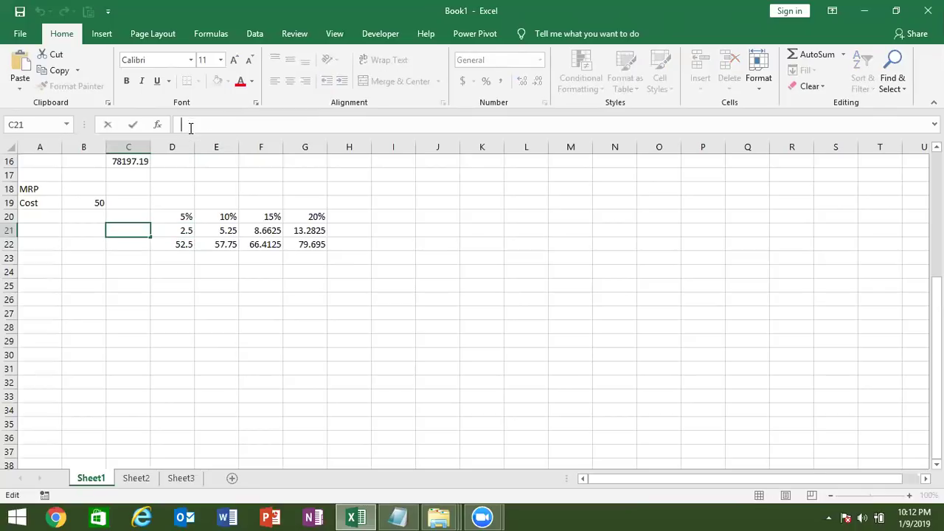
key(Escape)
text(`)
key(Escape)
Copy B19+(B19*5%) from D22's formula and paste it over D22 in E21, keeping 5.25
click(181, 244)
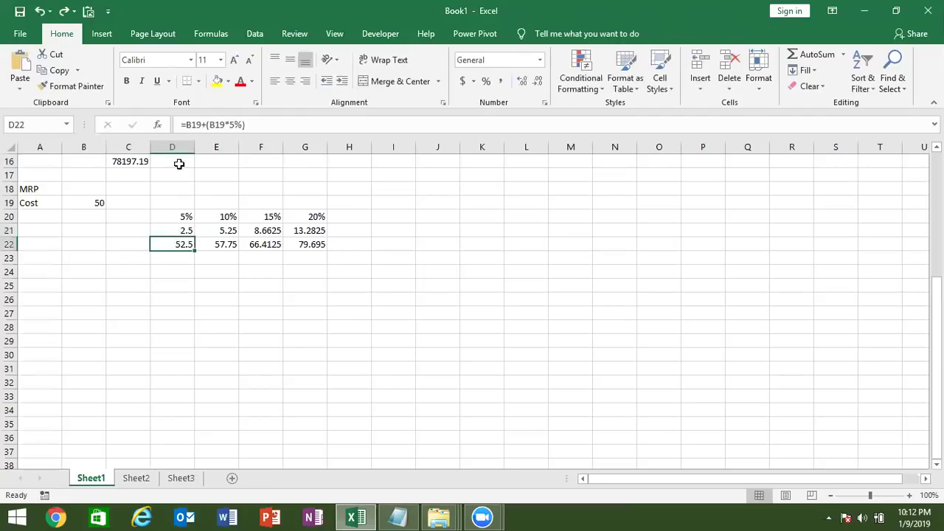
drag(187, 127, 249, 126)
key(ctrl+c)
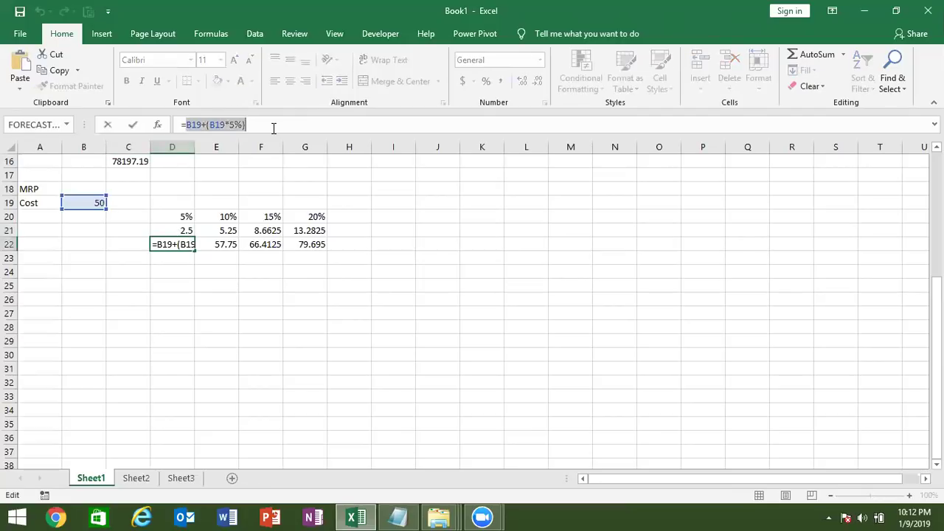
key(Escape)
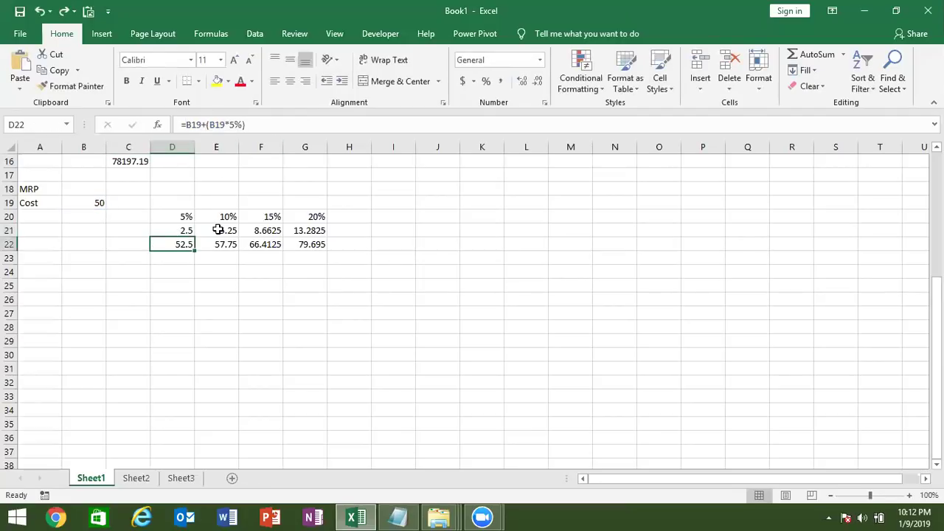
click(220, 230)
double_click(198, 125)
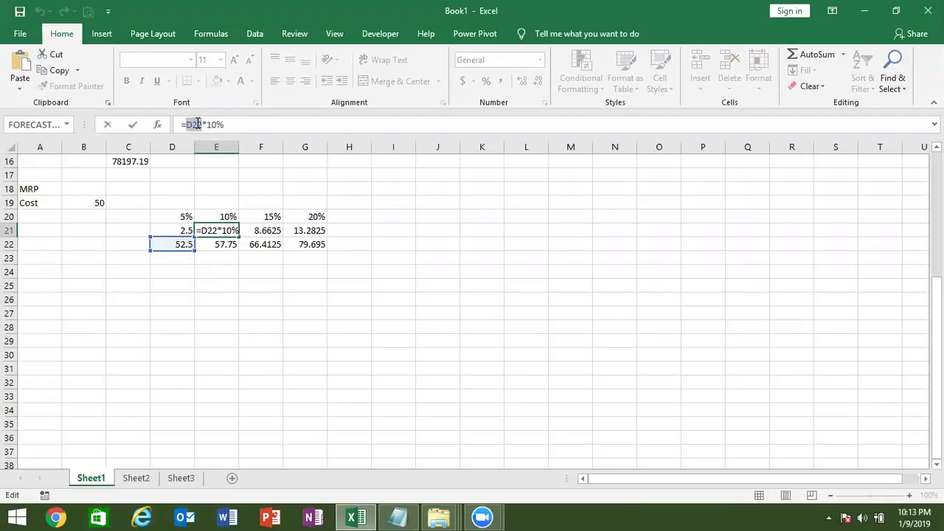
text(())
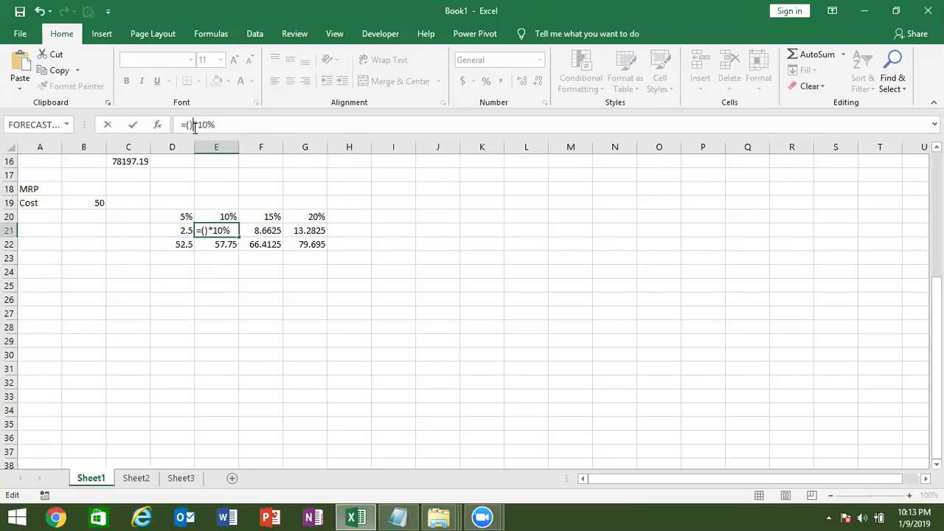
key(ctrl+v)
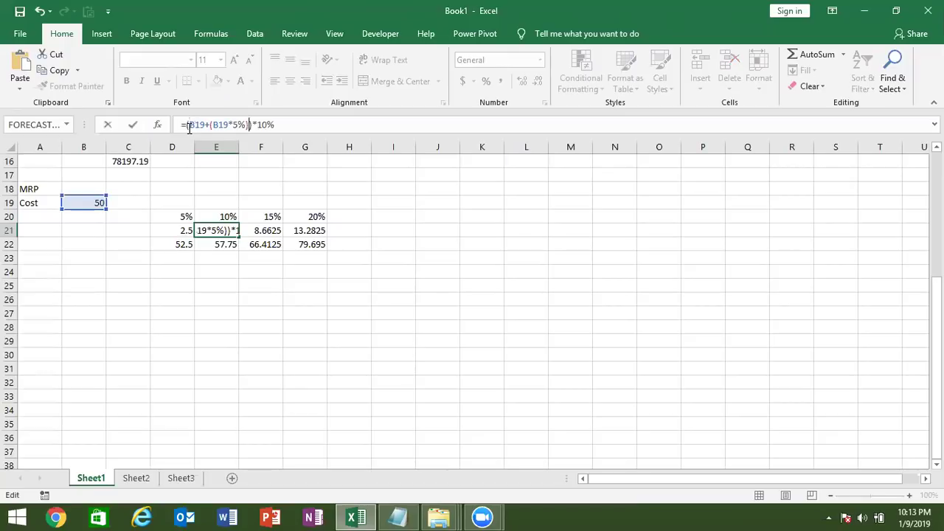
key(Return)
Replace D22 in E22's formula with the bracketed cost-plus-5% expression, keeping 57.75
click(189, 125)
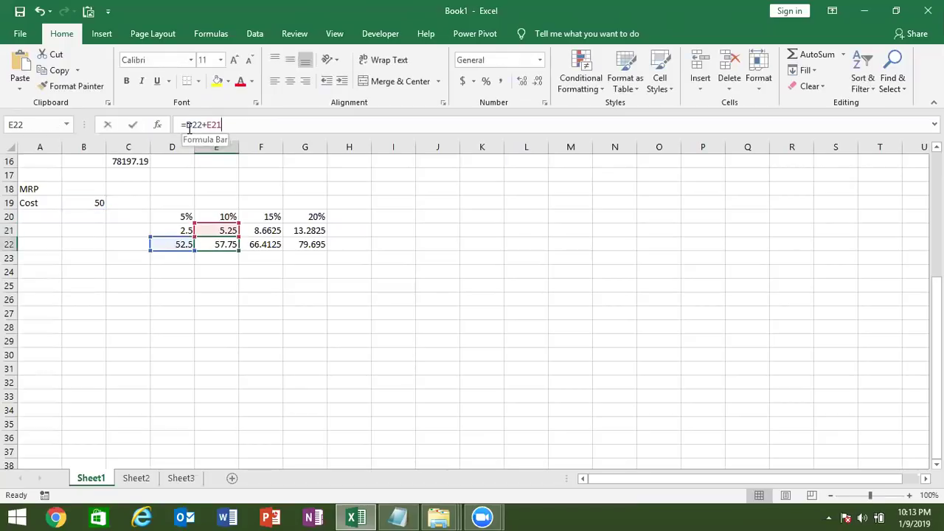
double_click(189, 126)
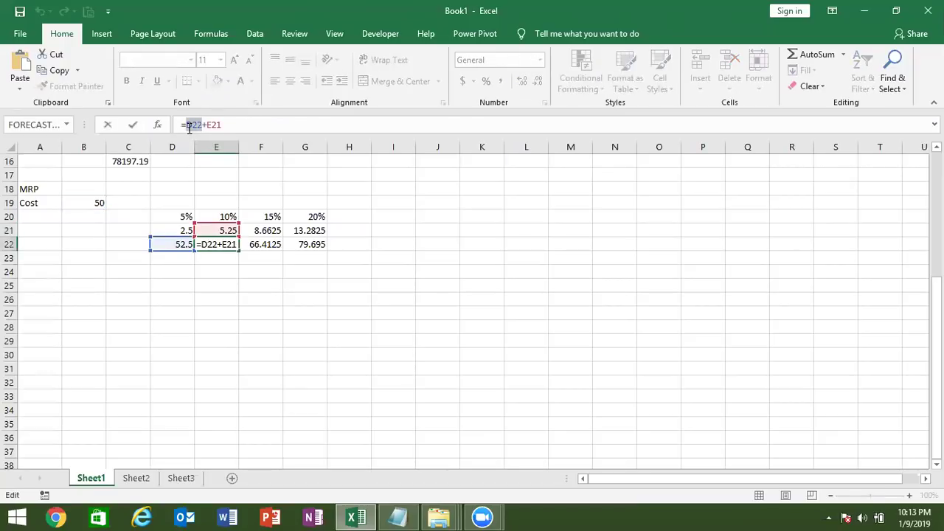
text(())
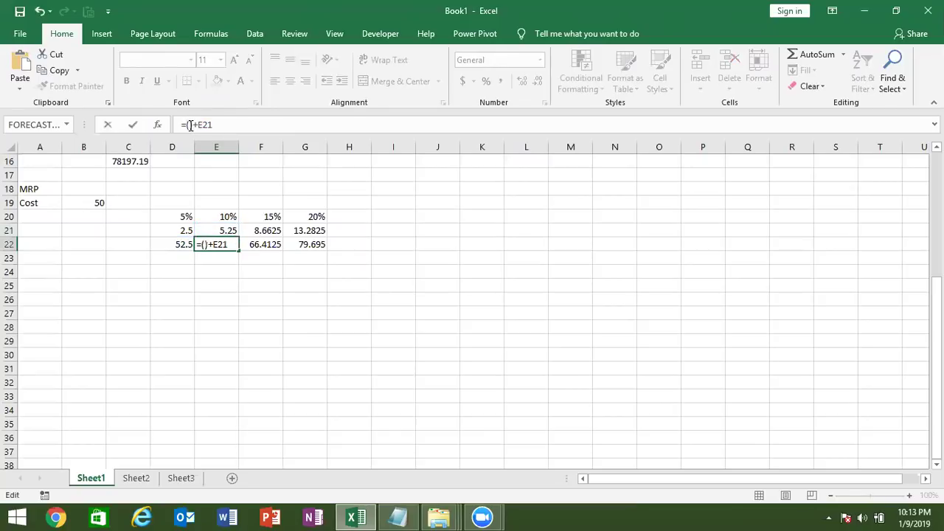
key(ctrl+v)
key(Return)
Replace E21 in E22's formula so it reads =(B19+(B19*5%))+((B19+(B19*5%))*10%)
key(Up)
key(Up)
drag(190, 125, 302, 125)
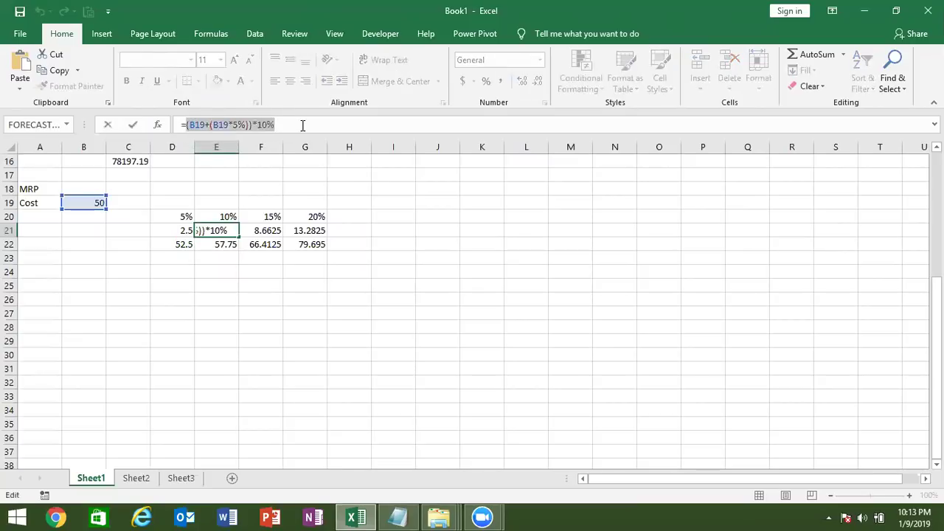
key(Return)
double_click(269, 126)
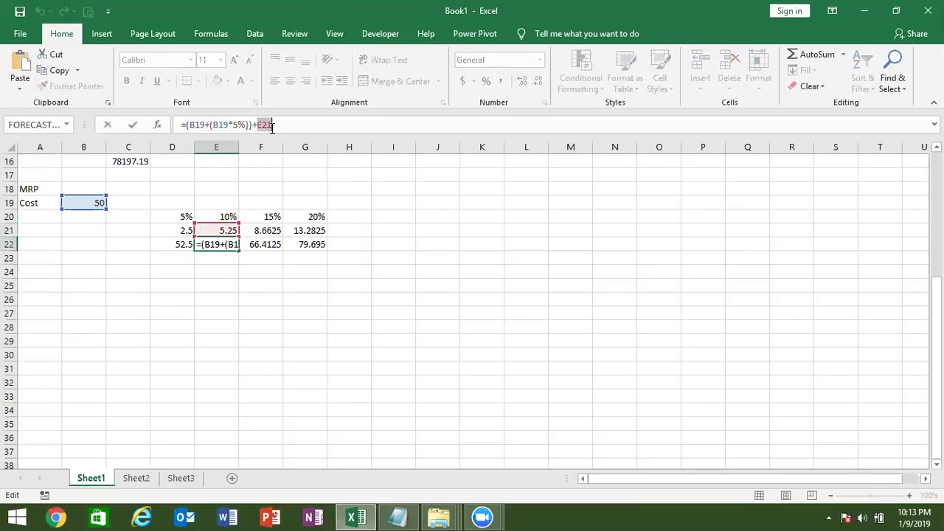
text((B19*5%))+)
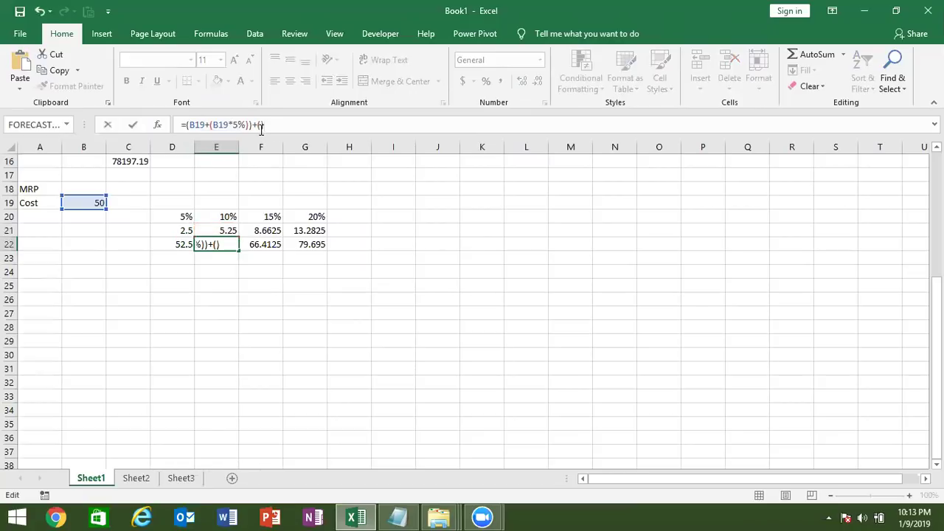
text(((B19+(B19*5%))*10%)
key(Return)
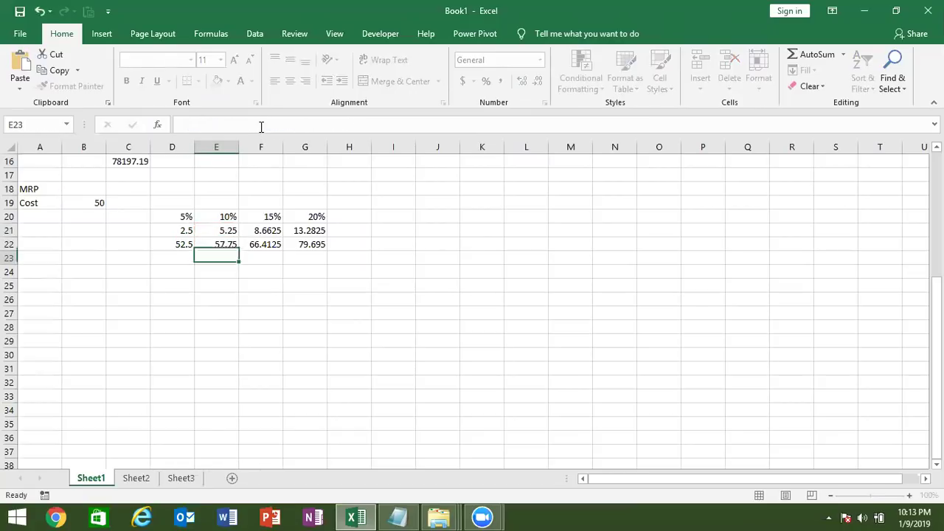
Copy E22's full nested formula text
key(Up)
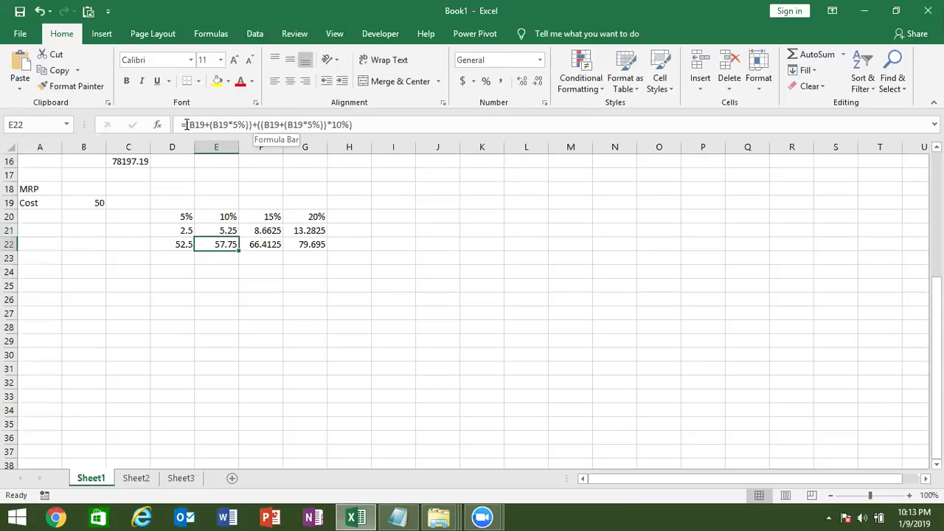
drag(185, 125, 361, 135)
key(ctrl+c)
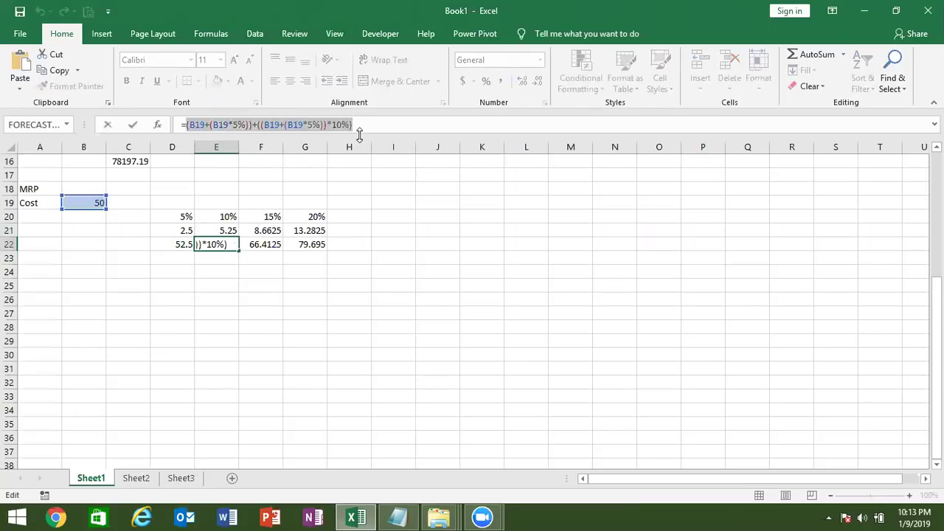
key(Escape)
key(Right)
key(Up)
Replace E22 in F21 and F22 with E22's bracketed nested formula, keeping 8.6625 and 66.4125
double_click(195, 125)
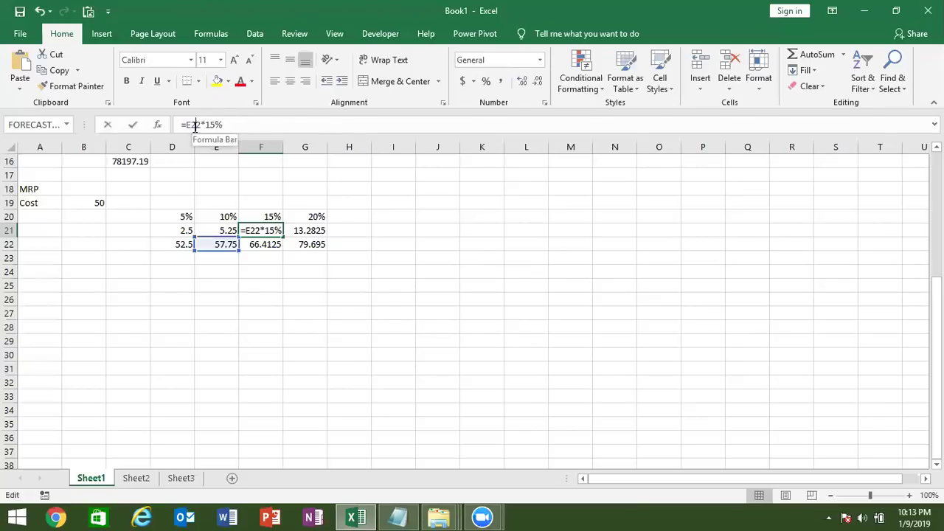
text(())
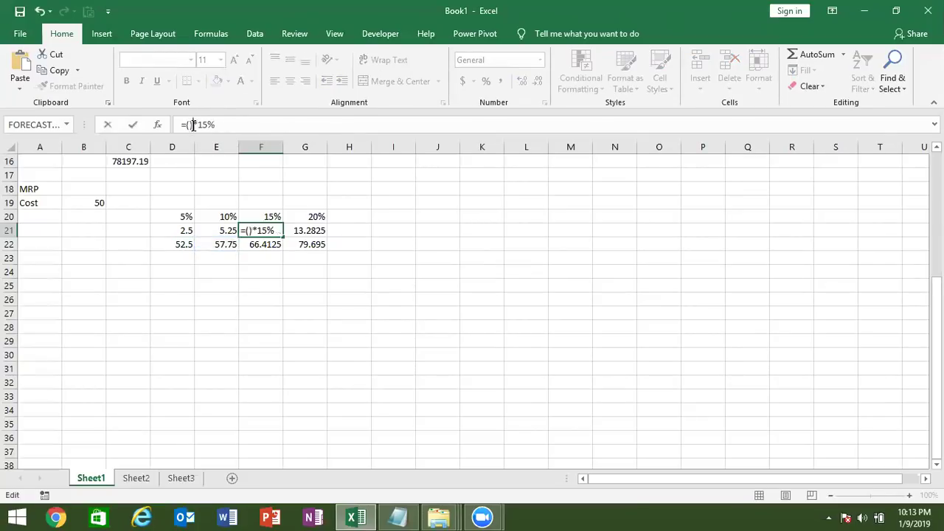
key(ctrl+v)
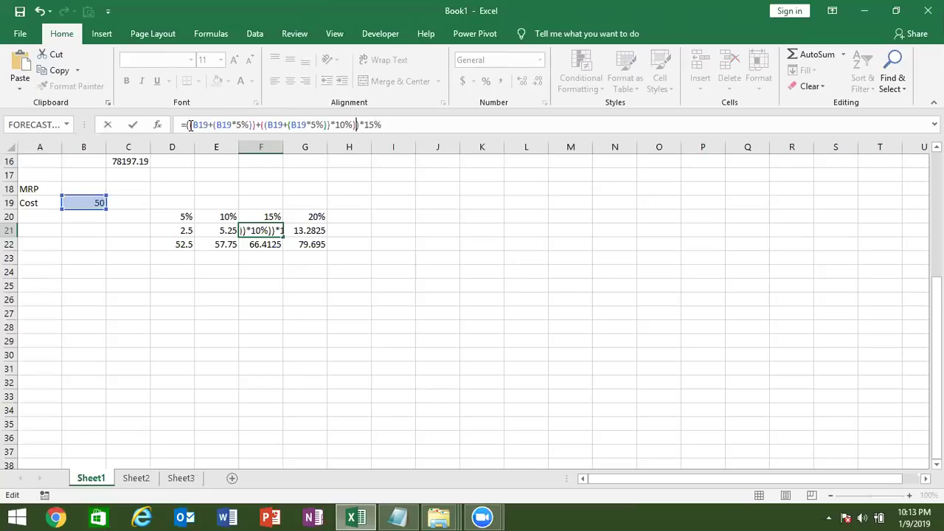
key(Return)
double_click(190, 126)
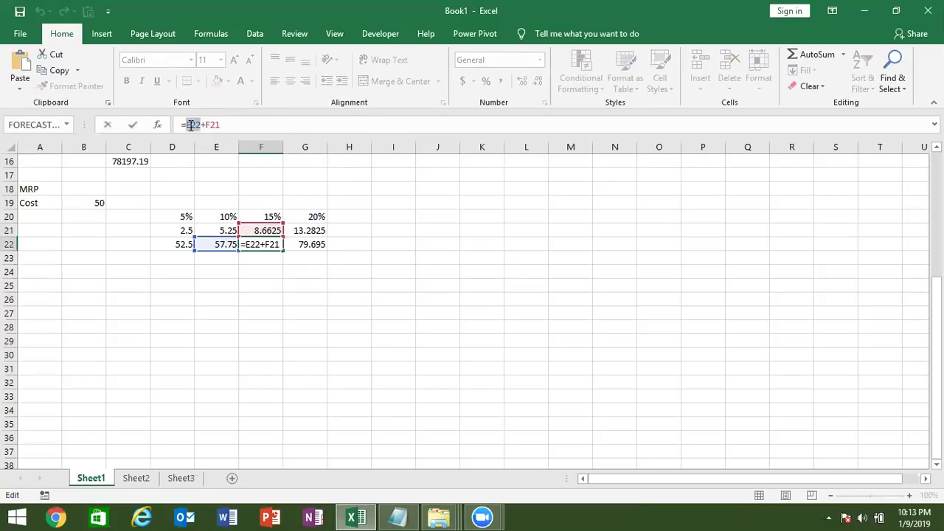
text(())
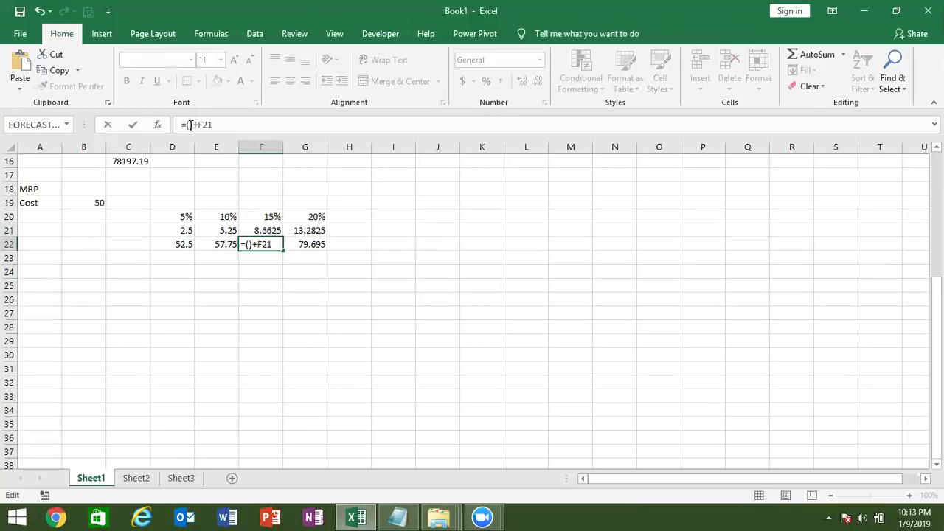
key(ctrl+v)
key(Return)
Copy F21's formula text and paste it in brackets over the F21 reference in F22
key(Up)
key(Up)
drag(182, 124, 402, 130)
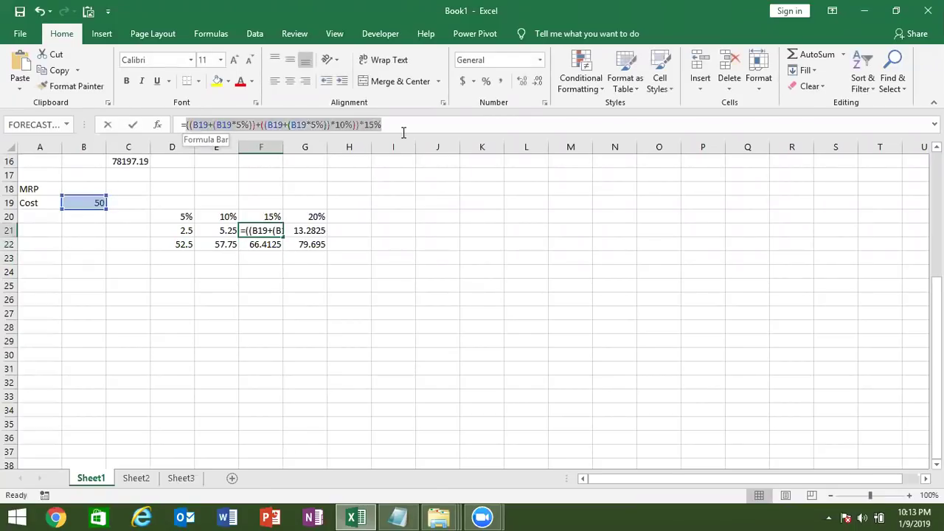
key(ctrl+Return)
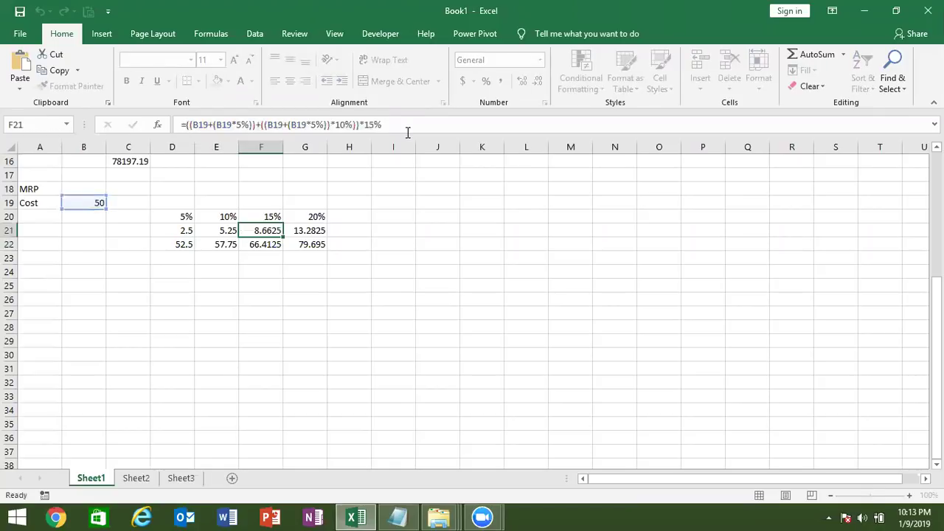
key(Left)
key(Down)
key(Right)
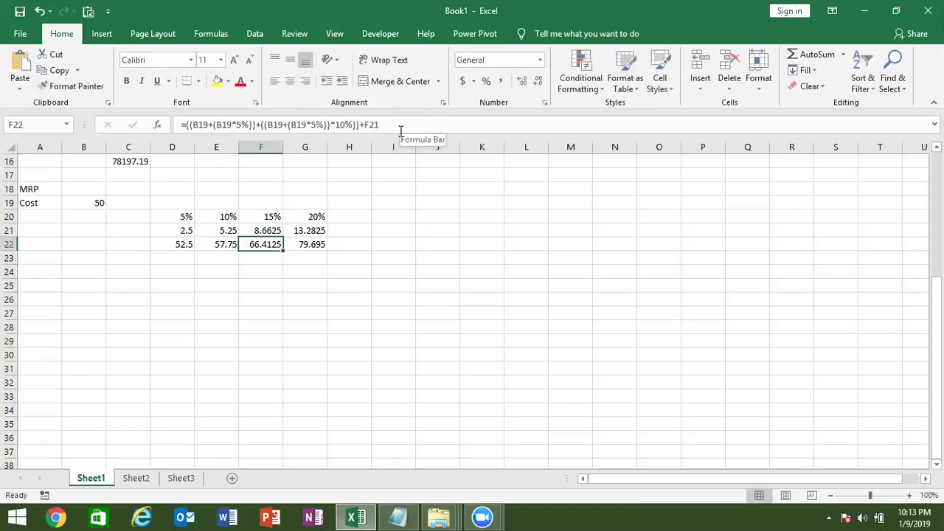
double_click(373, 125)
text(())
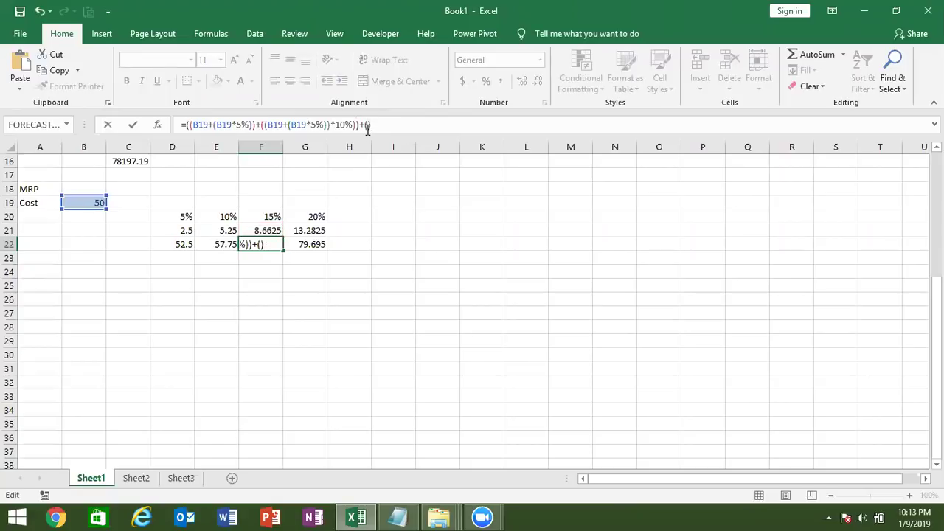
key(ctrl+v)
key(Return)
Copy F22's rewritten formula expression
key(Up)
drag(187, 125, 583, 128)
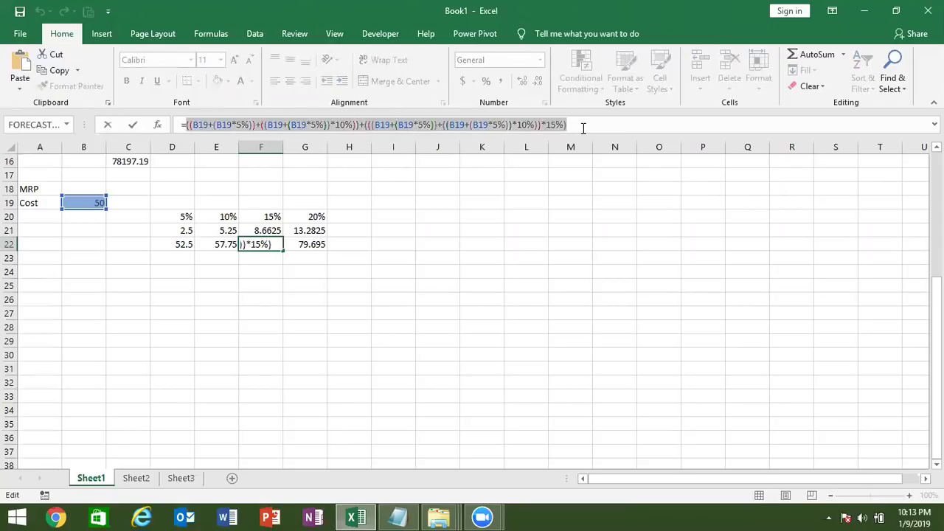
key(Escape)
key(Right)
Replace the F22 references in G21 and G22 with the bracketed F22 expression
key(Up)
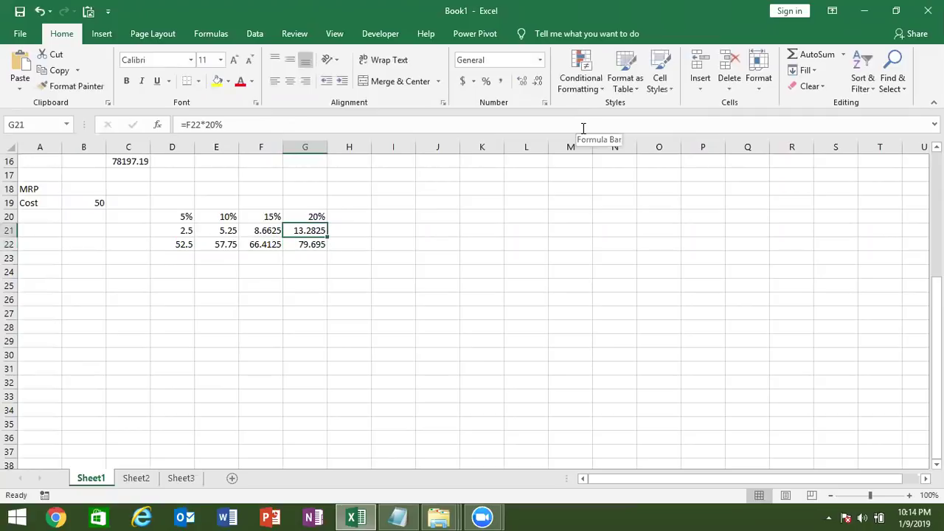
double_click(192, 125)
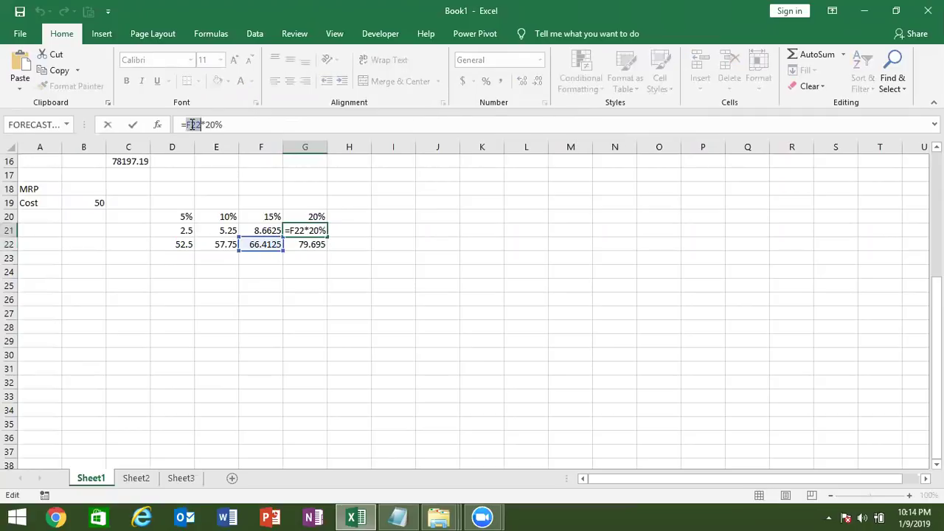
text(())
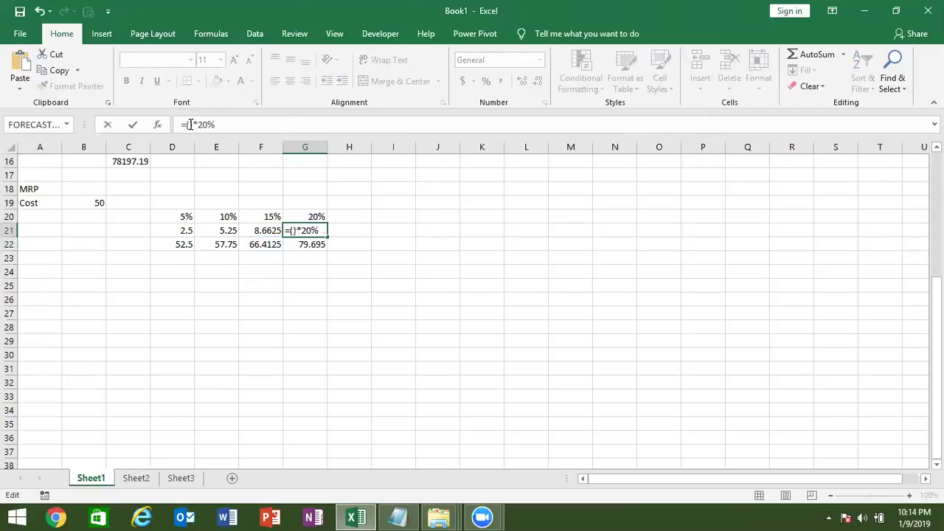
key(ctrl+v)
key(Return)
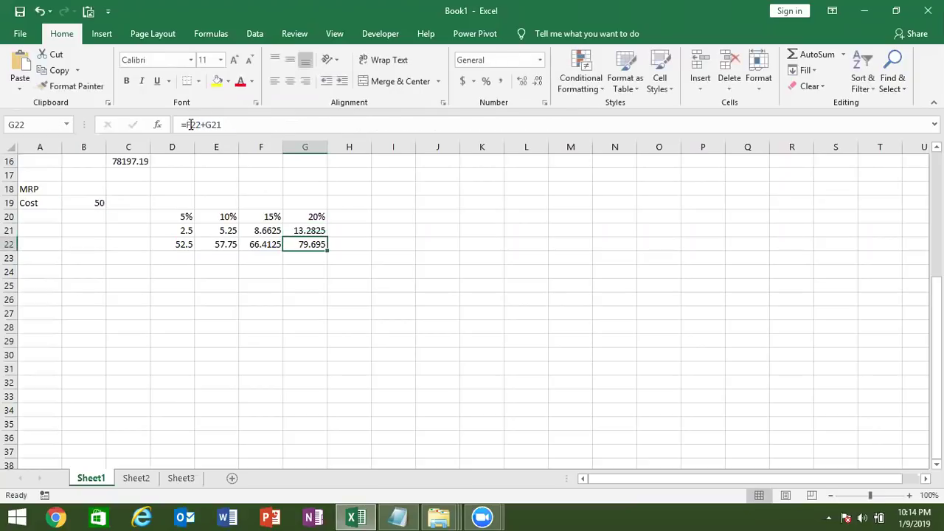
double_click(191, 125)
text(())
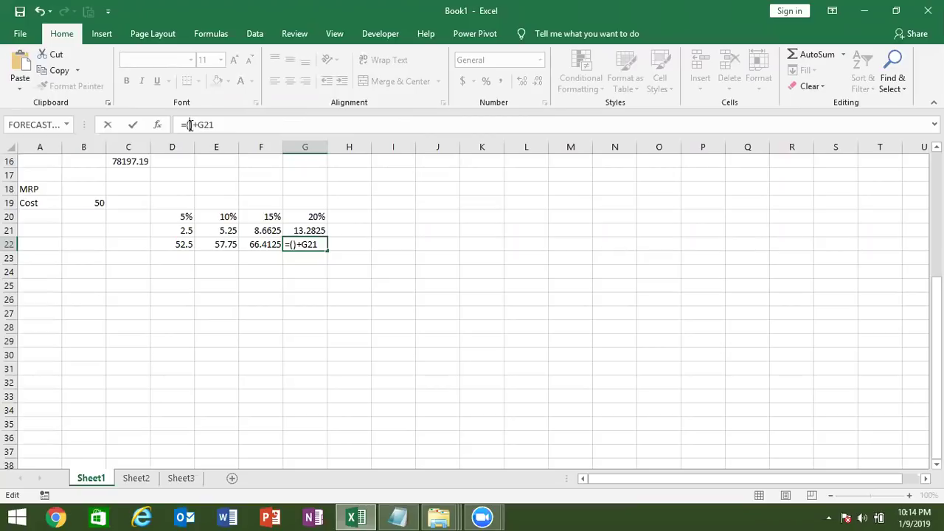
key(ctrl+v)
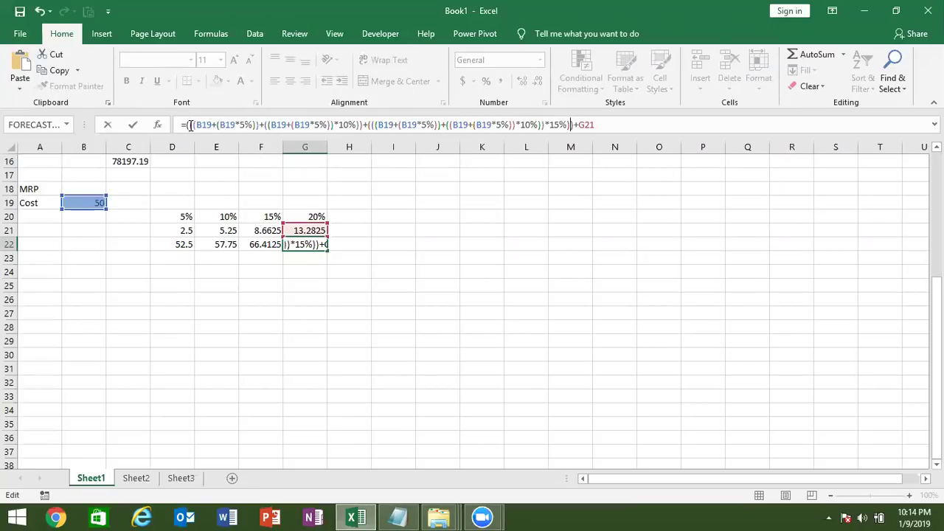
key(Return)
Copy G21's expression and replace G22's G21 reference with (expression)*20%, giving 79.695
key(Up)
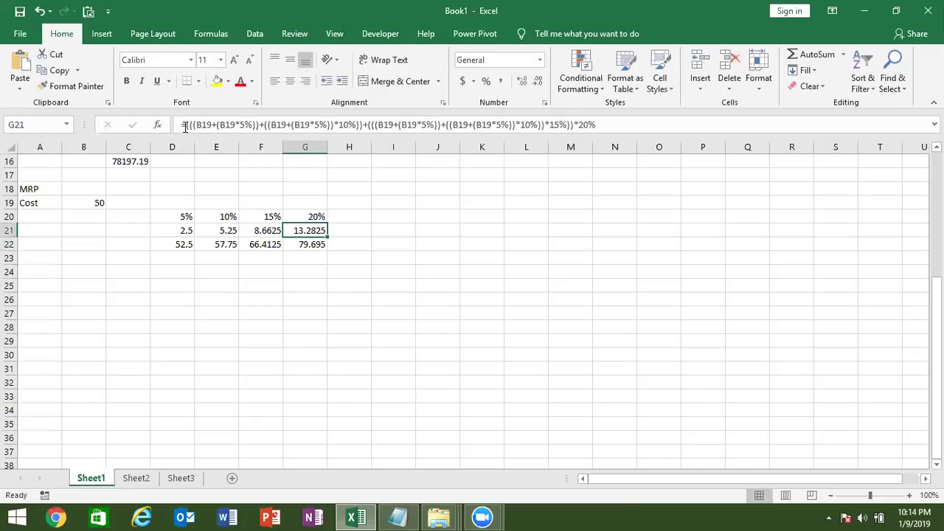
drag(182, 124, 631, 129)
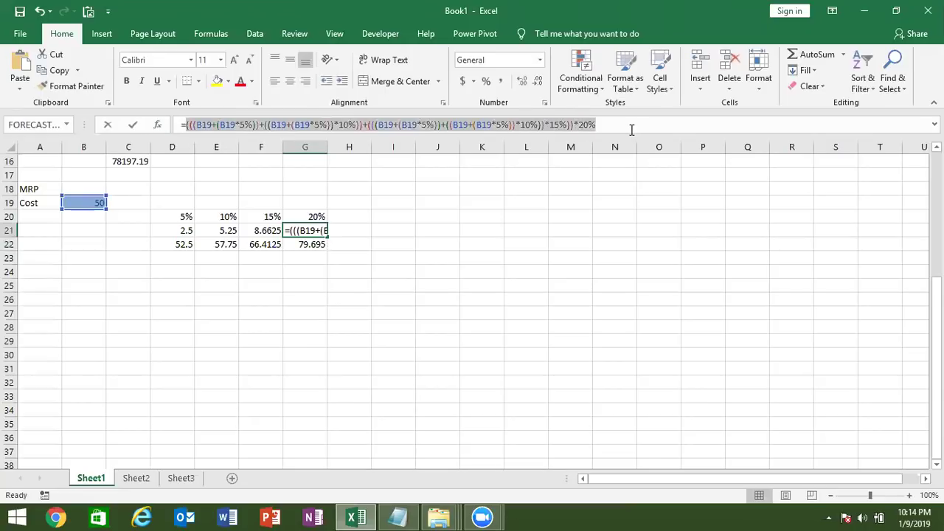
key(Escape)
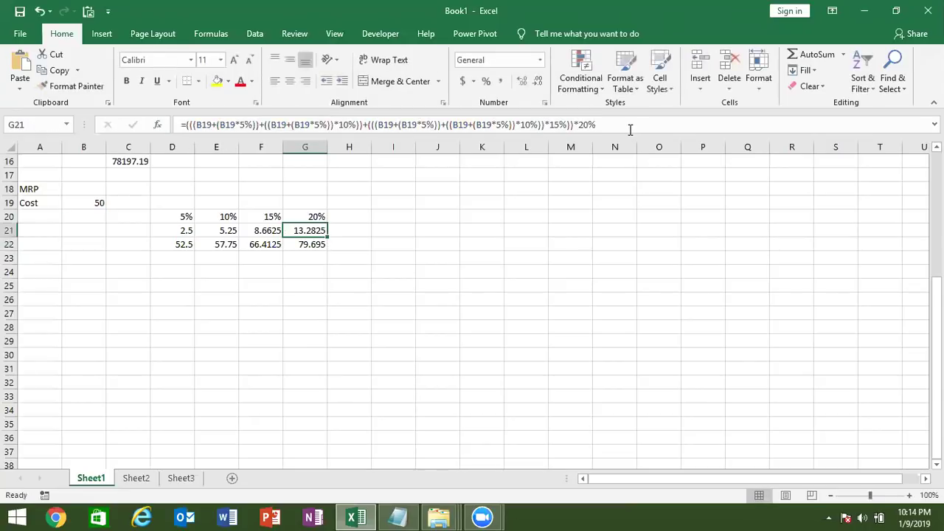
key(Down)
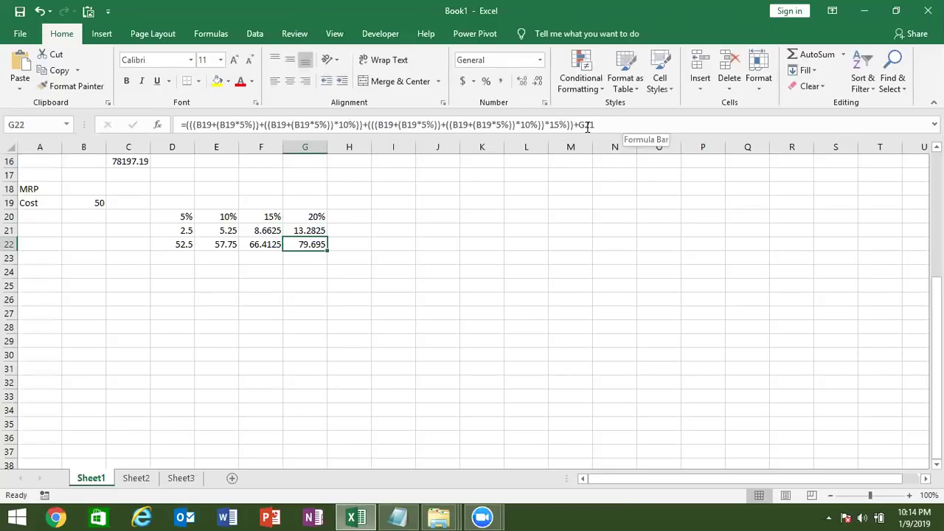
click(590, 125)
double_click(590, 125)
text(())
click(582, 126)
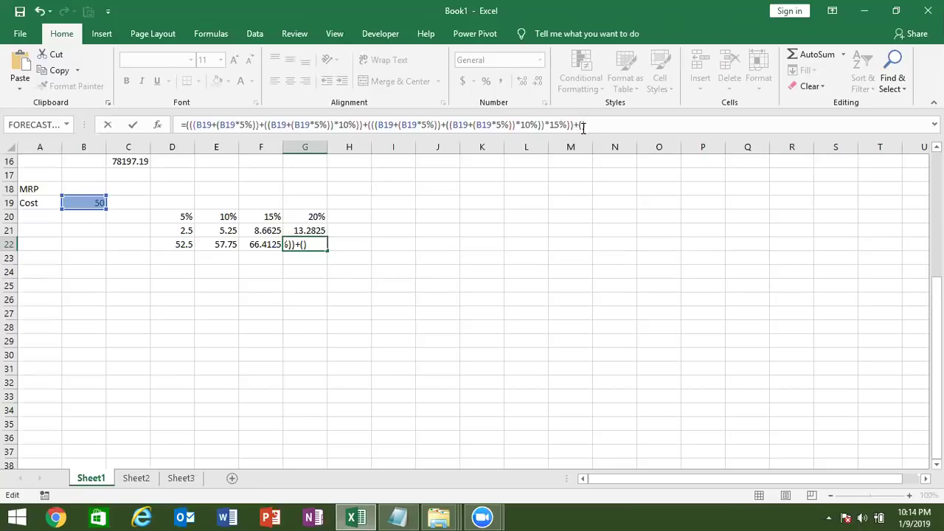
key(ctrl+v)
text(*20%)
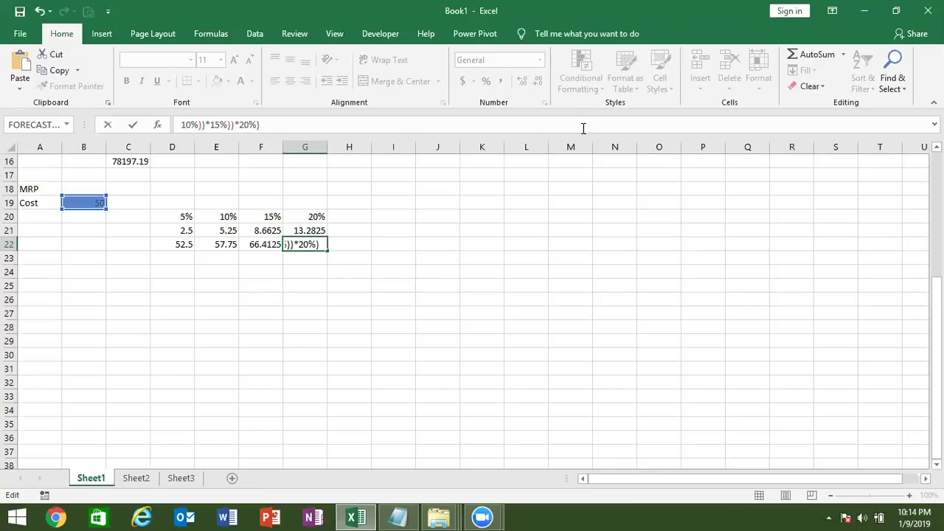
key(Return)
key(Up)
Move G22's nested formula into B18, verify it returns 79.695, and return to the top
key(ctrl+c)
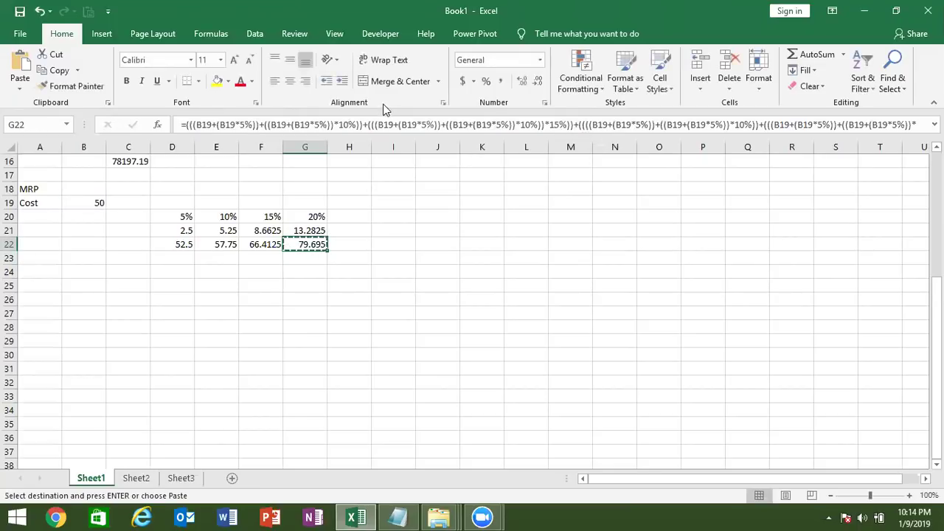
click(68, 189)
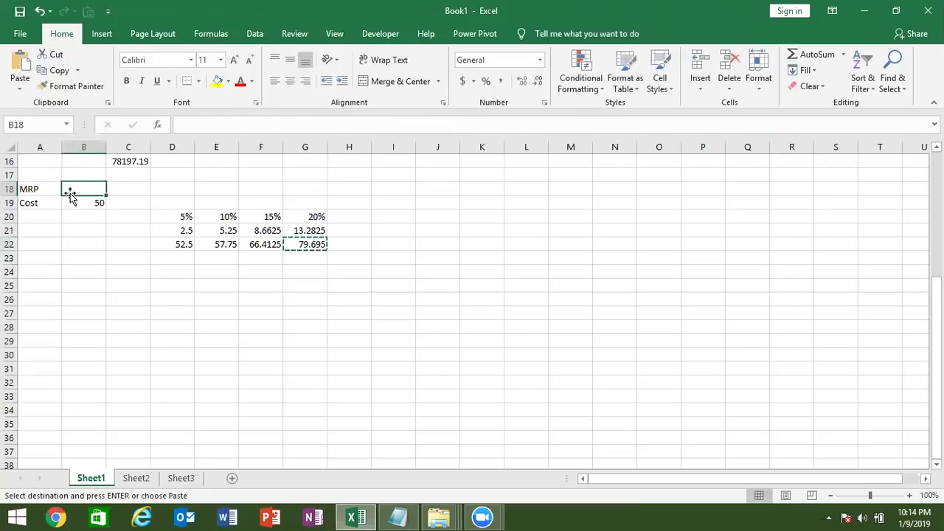
key(ctrl+v)
double_click(78, 189)
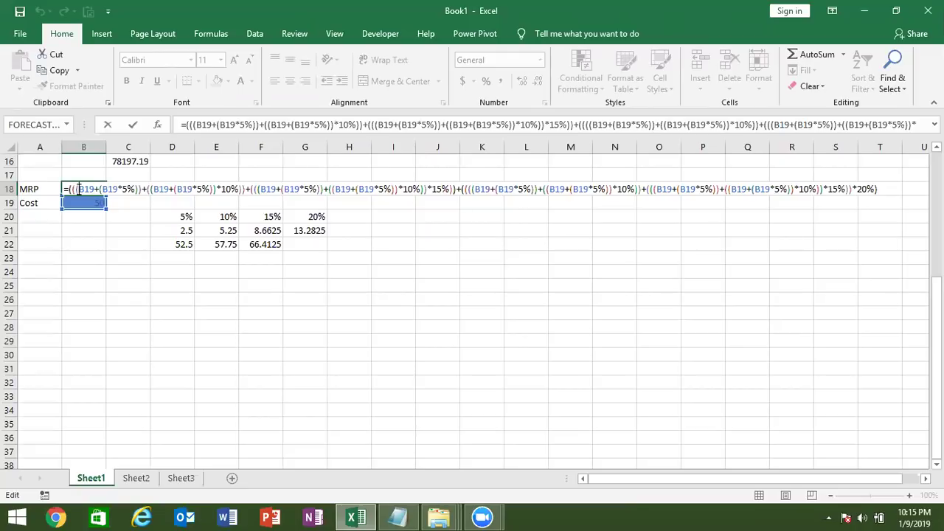
key(ctrl+Return)
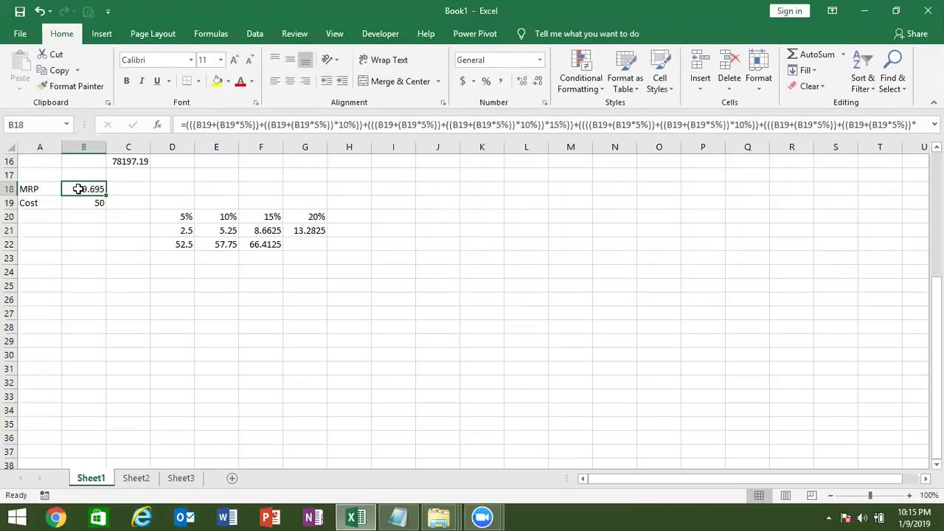
key(Up)
key(Up)
key(Up)
key(Up)
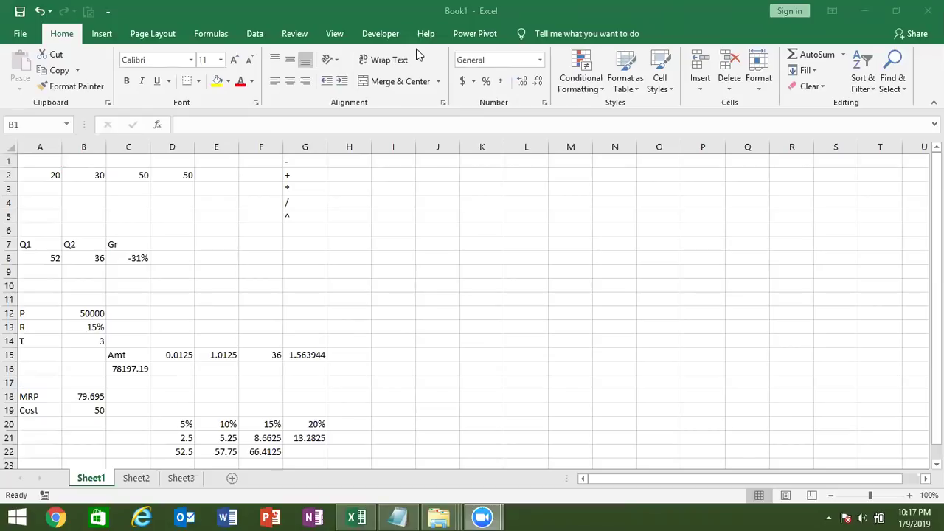
Save the workbook as Calc in the D:\2019 folder, then close Excel
click(19, 33)
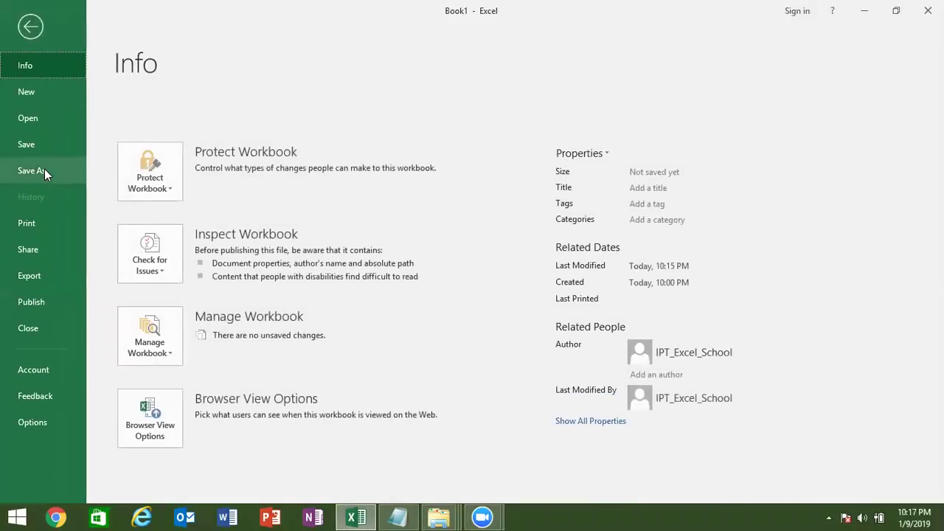
click(45, 171)
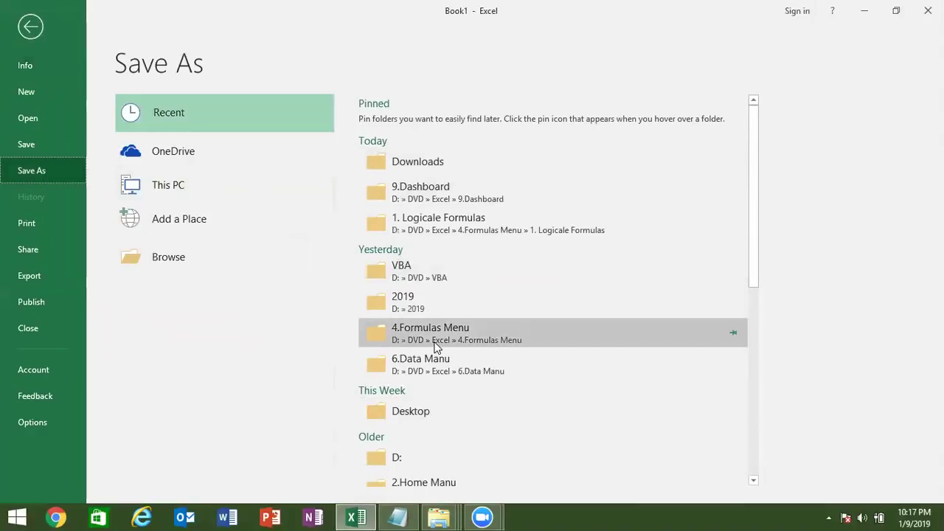
click(429, 312)
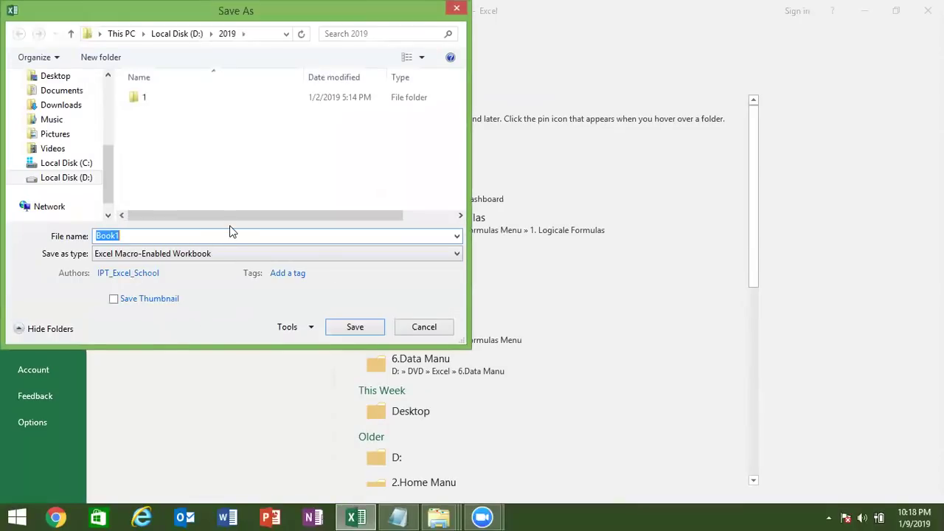
text(Cal)
text(c)
click(340, 335)
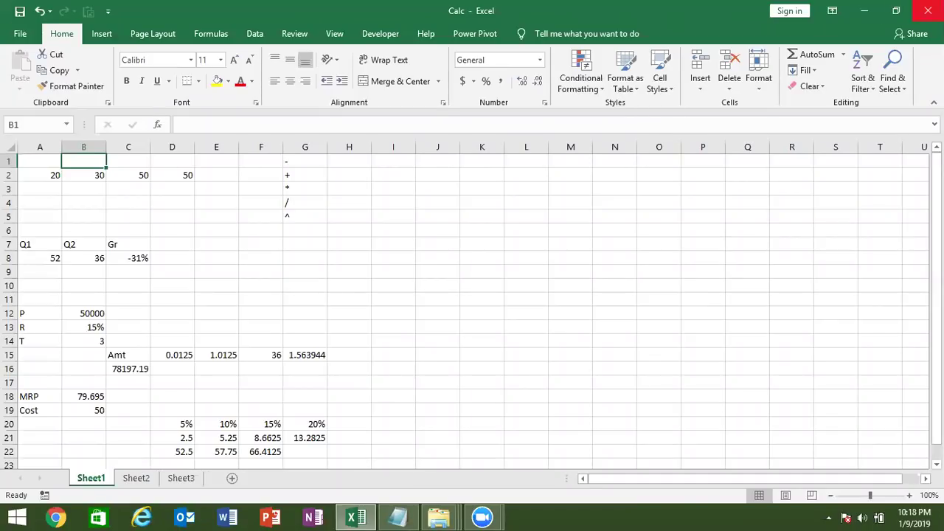
click(928, 10)
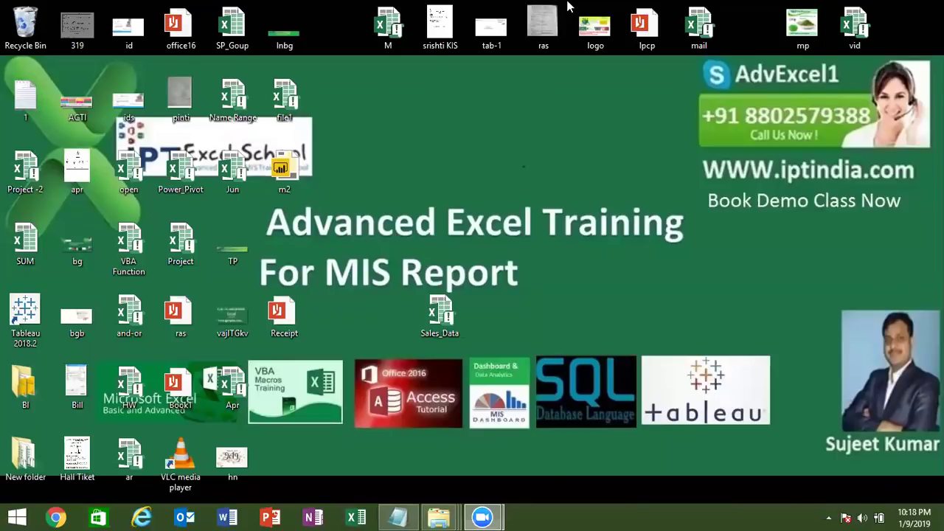